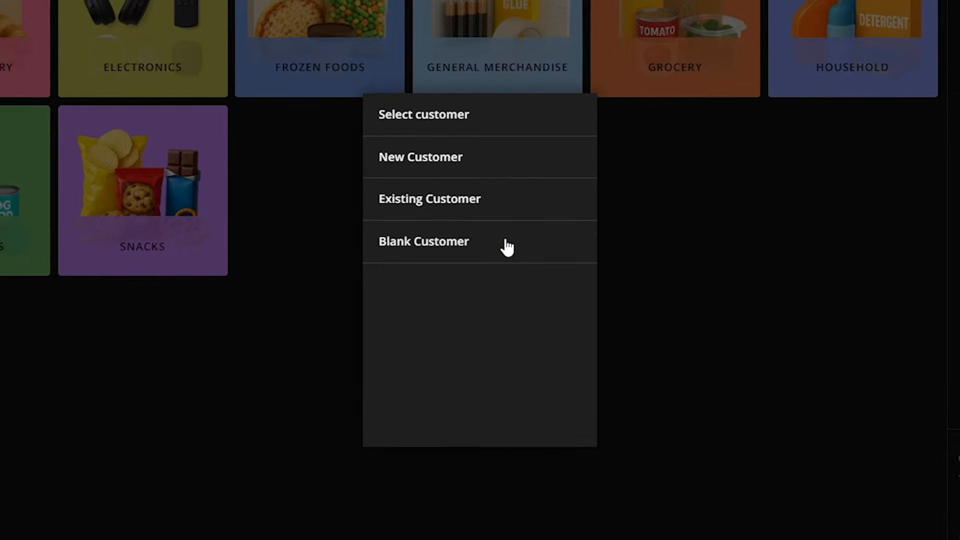
click(505, 245)
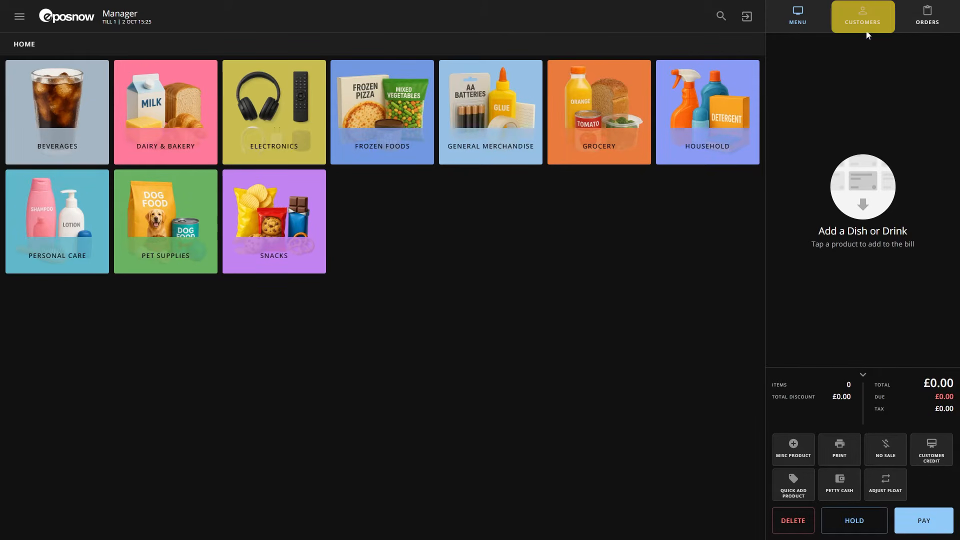
Step: Add a new customer record with only the customer's first name filled in
click(882, 11)
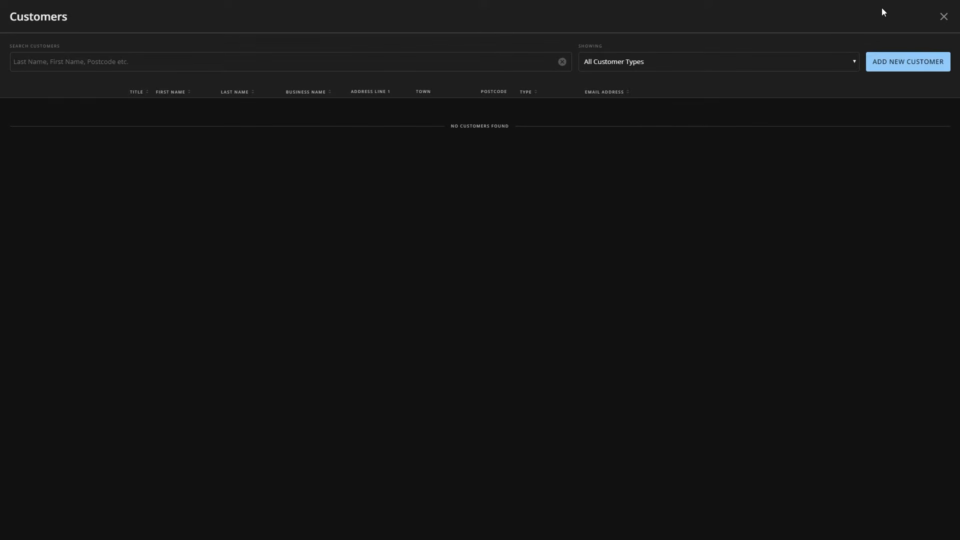
click(906, 63)
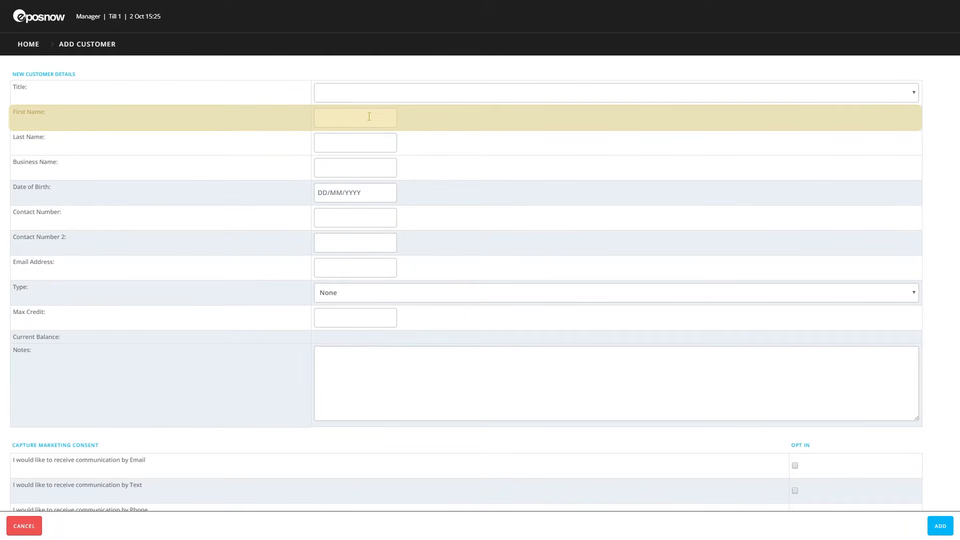
text(Aaron)
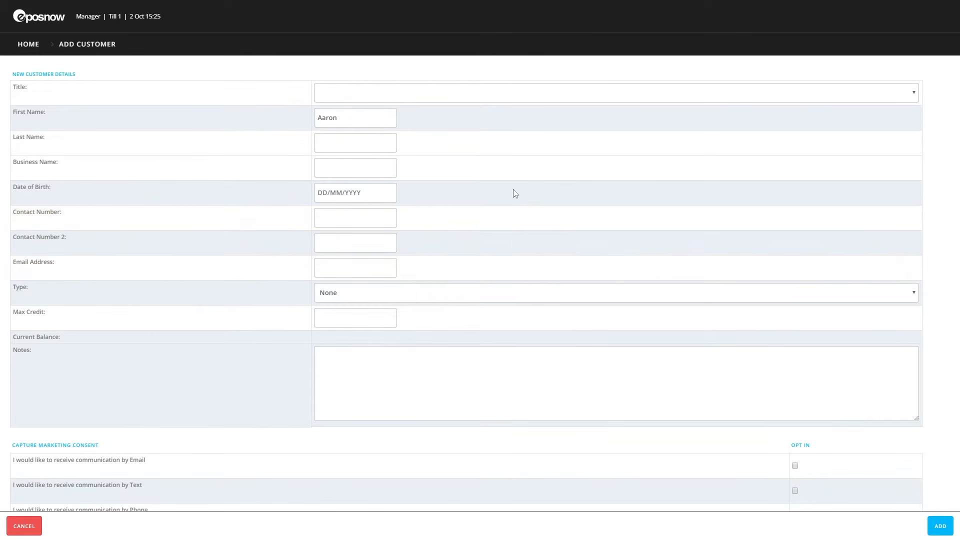
scroll(513, 194, down, 3)
scroll(515, 196, down, 3)
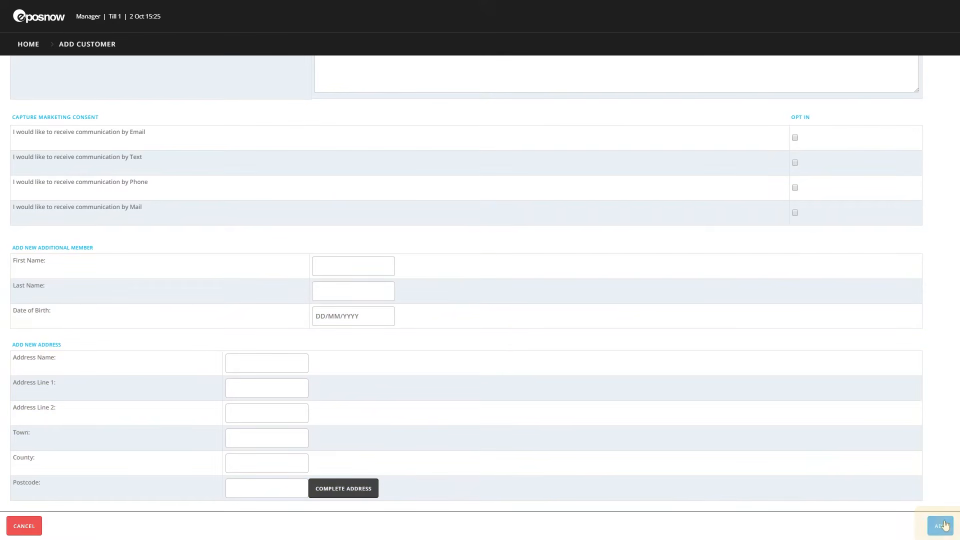
click(945, 524)
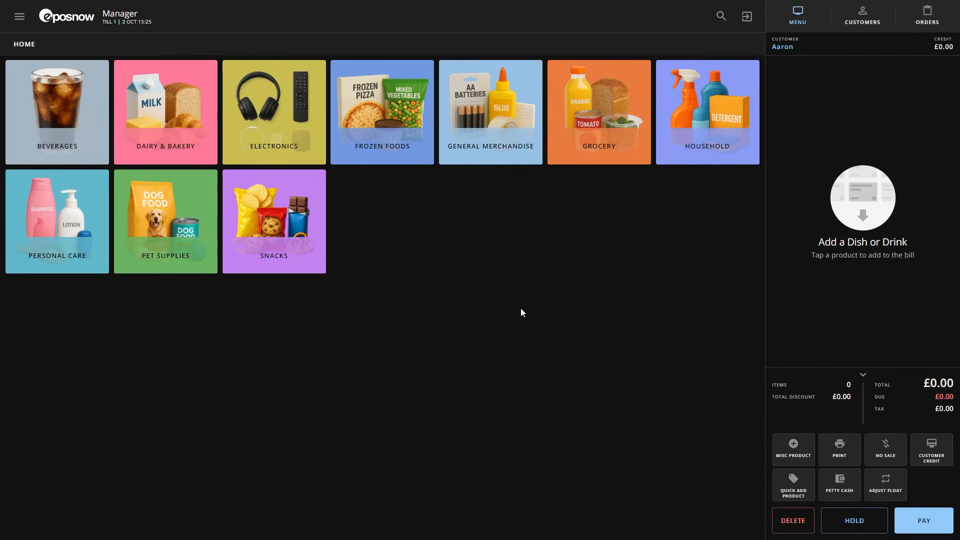
Step: Set the new customer's max credit to 100, save the record and select the customer for the sale
click(783, 49)
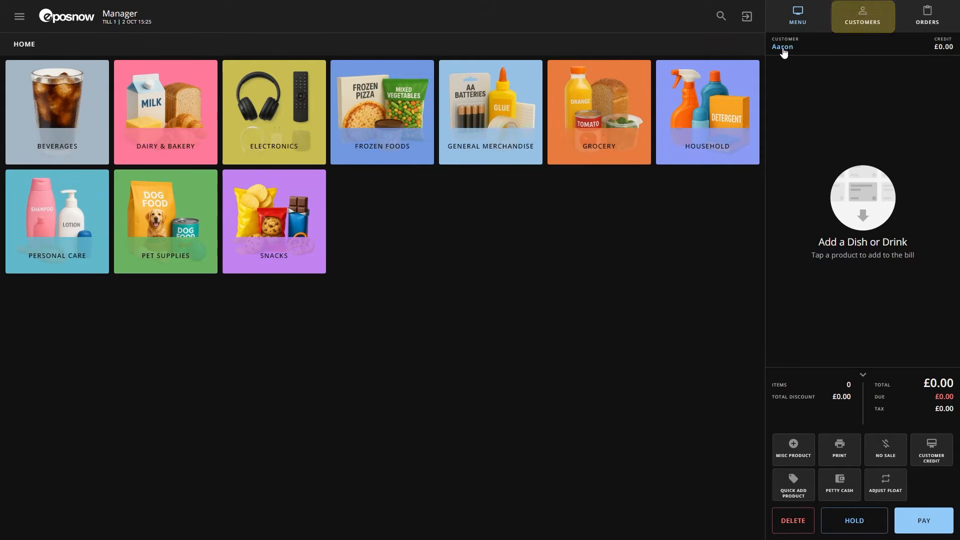
click(848, 28)
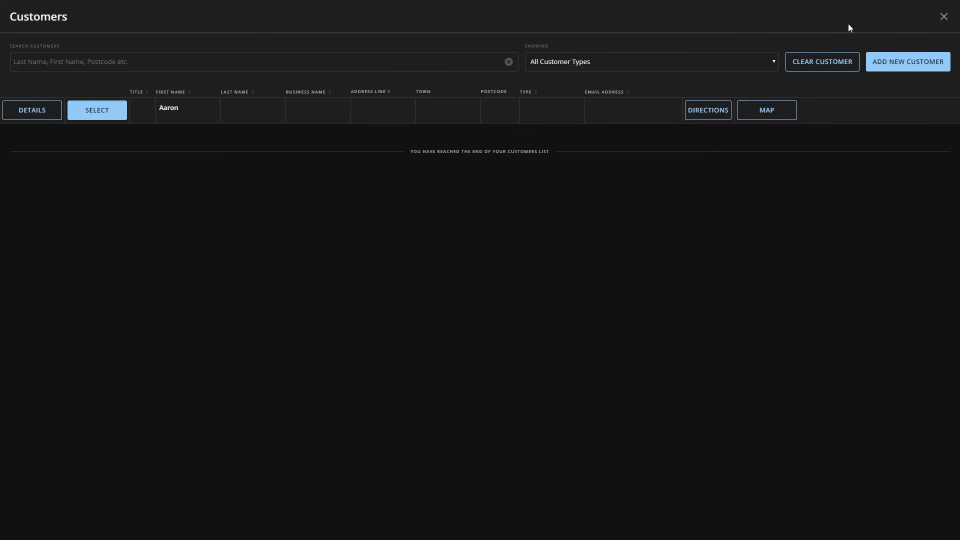
click(31, 110)
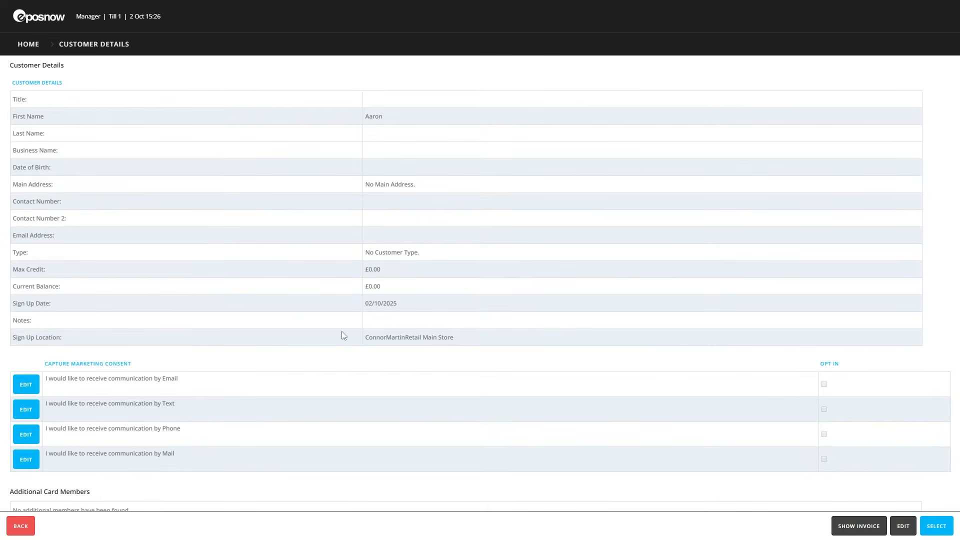
click(902, 526)
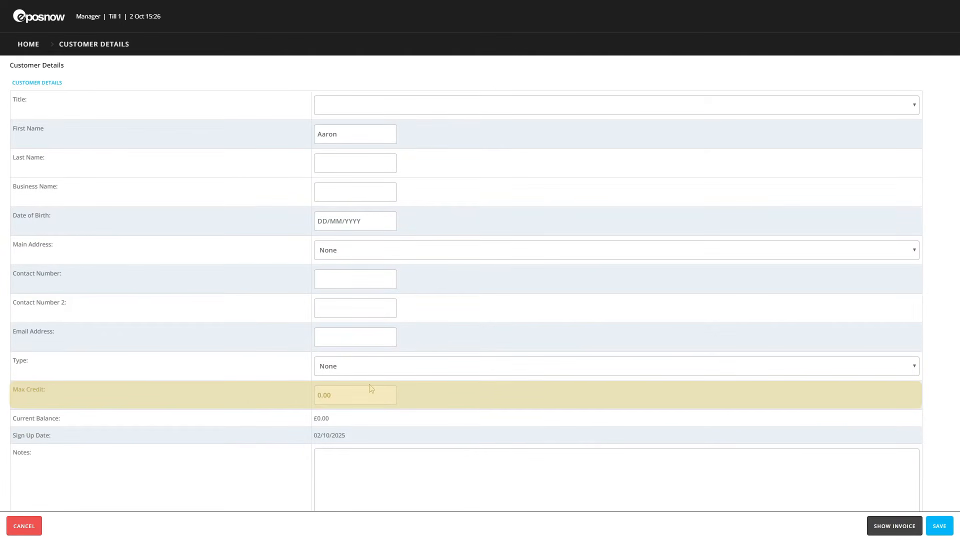
click(354, 394)
text(100)
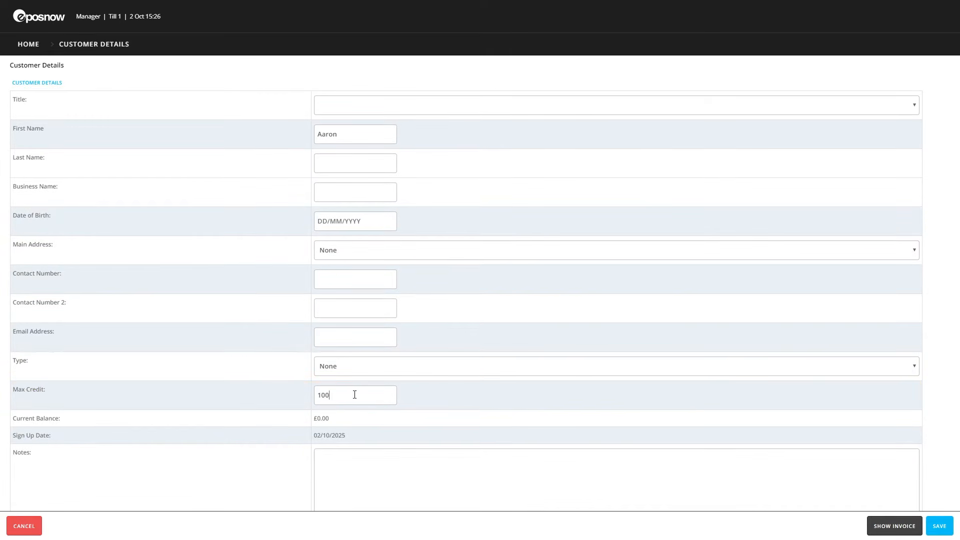
click(942, 528)
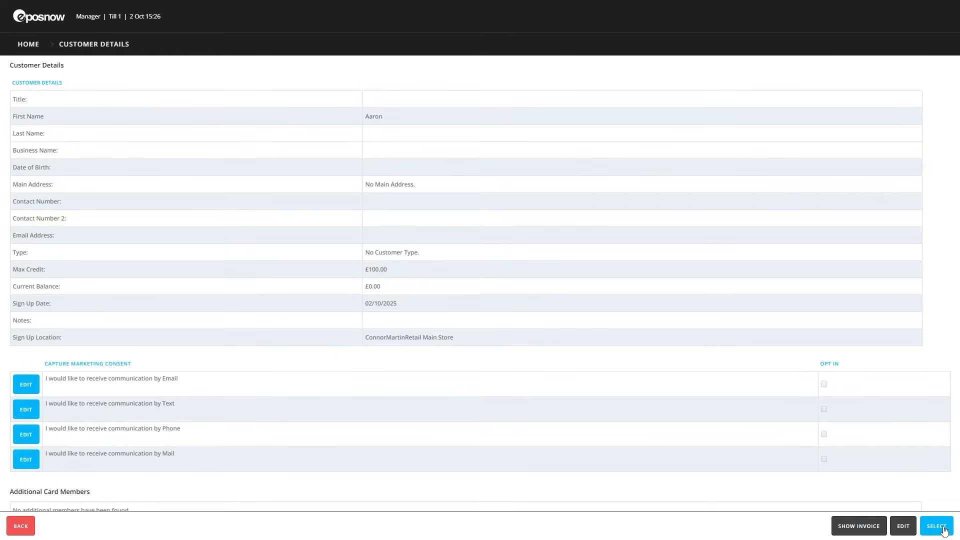
click(935, 526)
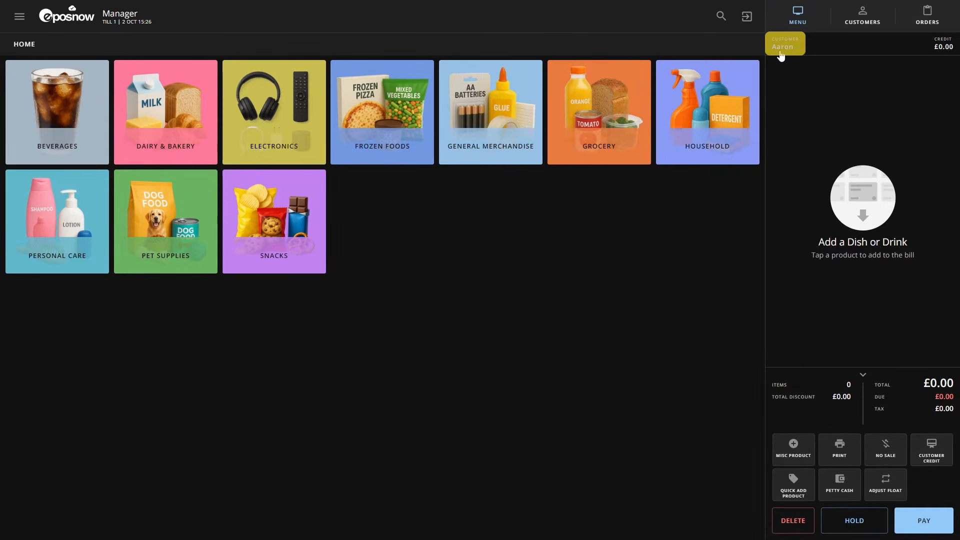
Step: Sell two Light Bulb LED items from Household on the customer's credit and print the receipt
click(659, 117)
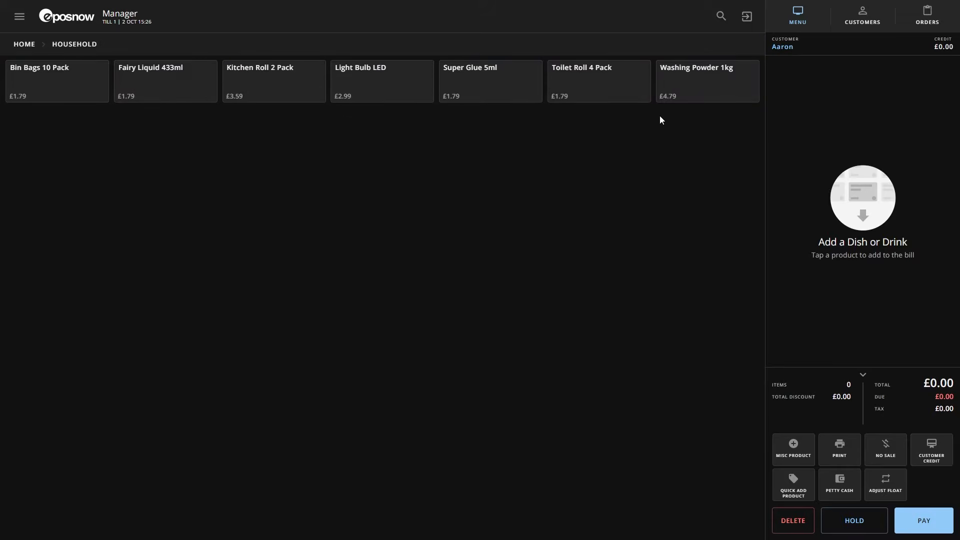
double_click(401, 86)
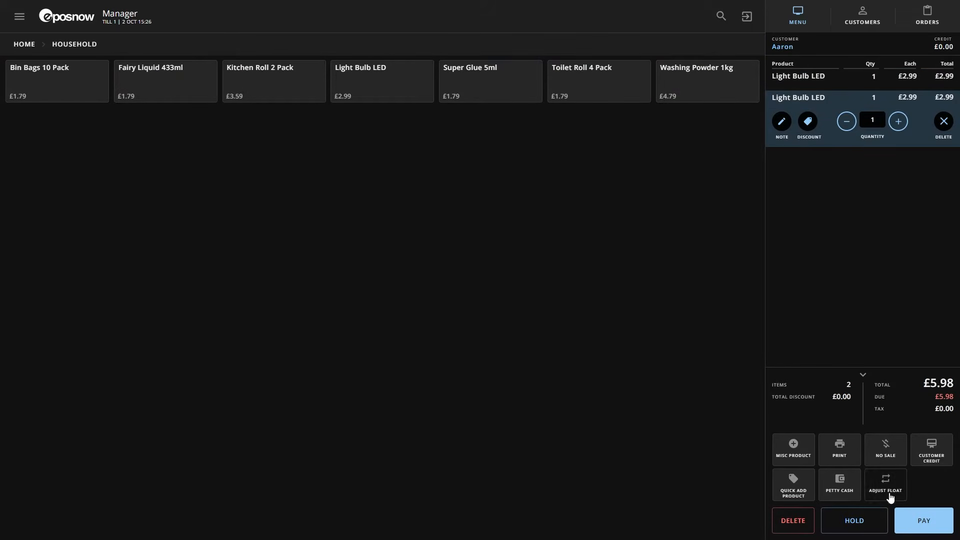
click(922, 526)
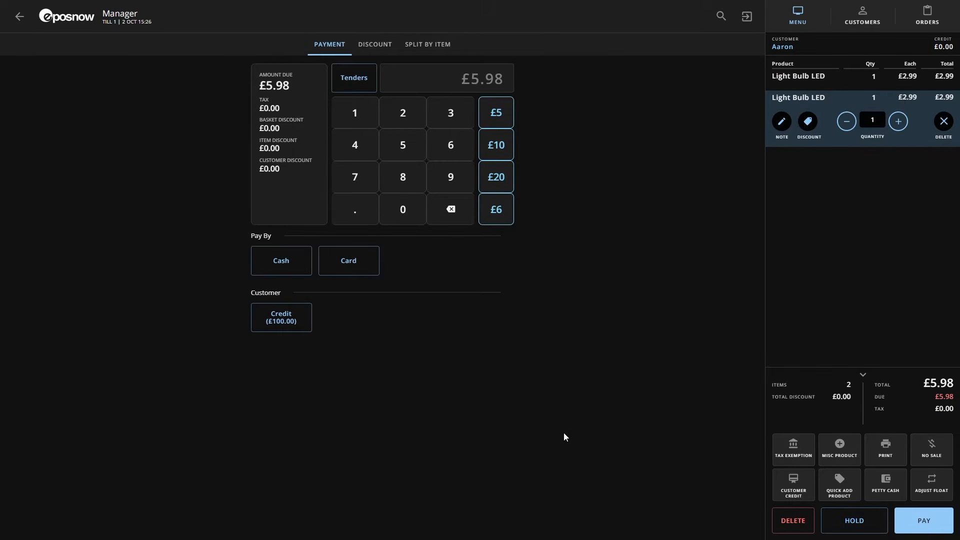
click(288, 332)
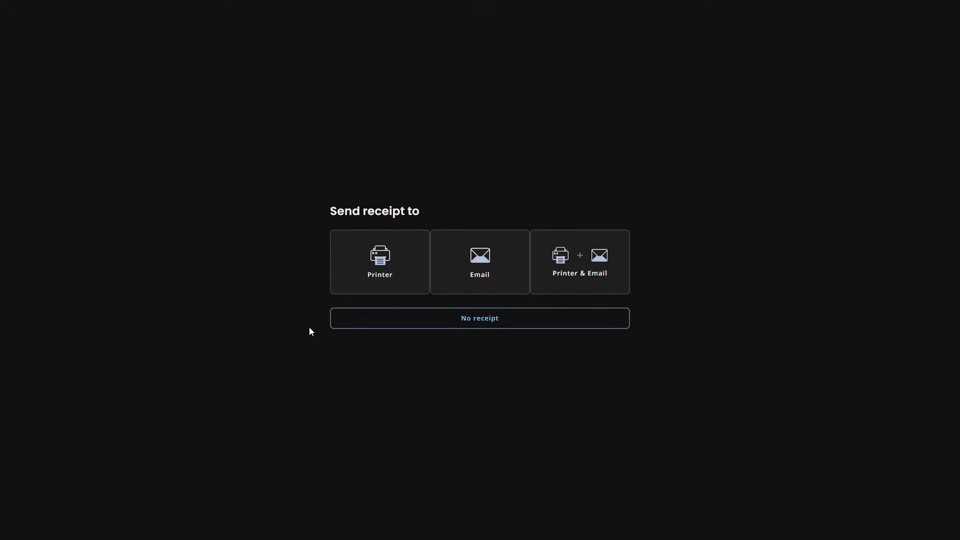
click(406, 289)
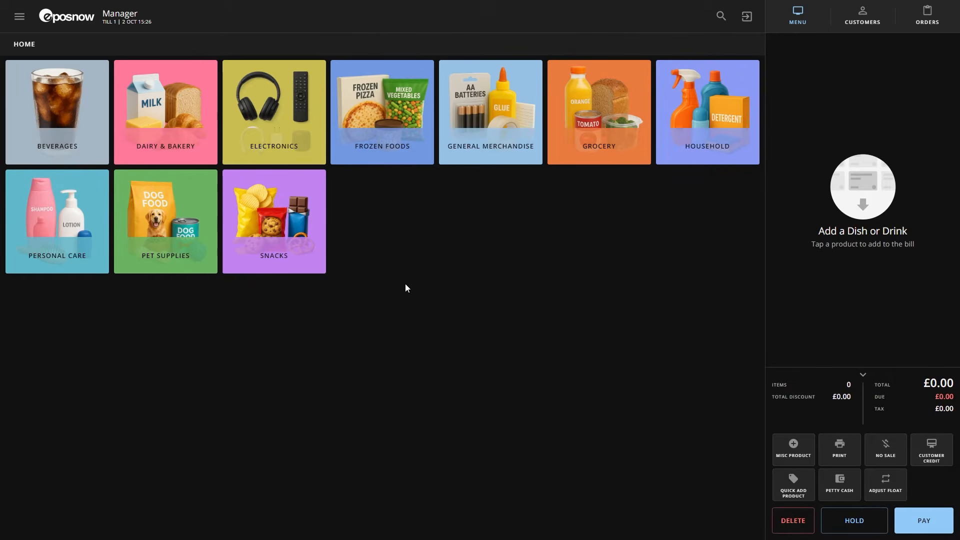
Step: Select the existing customer for a new transaction and add £5.98 of customer credit to the bill
click(853, 23)
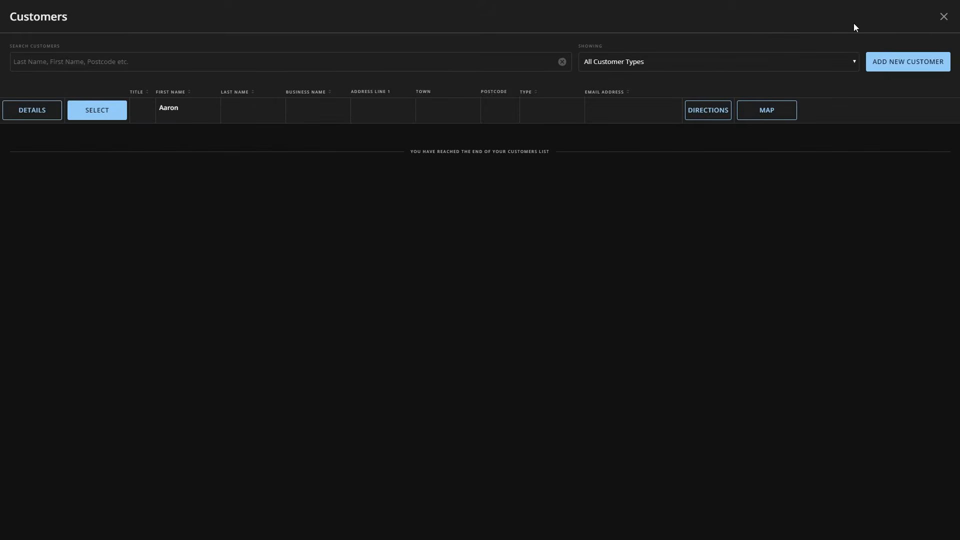
click(116, 117)
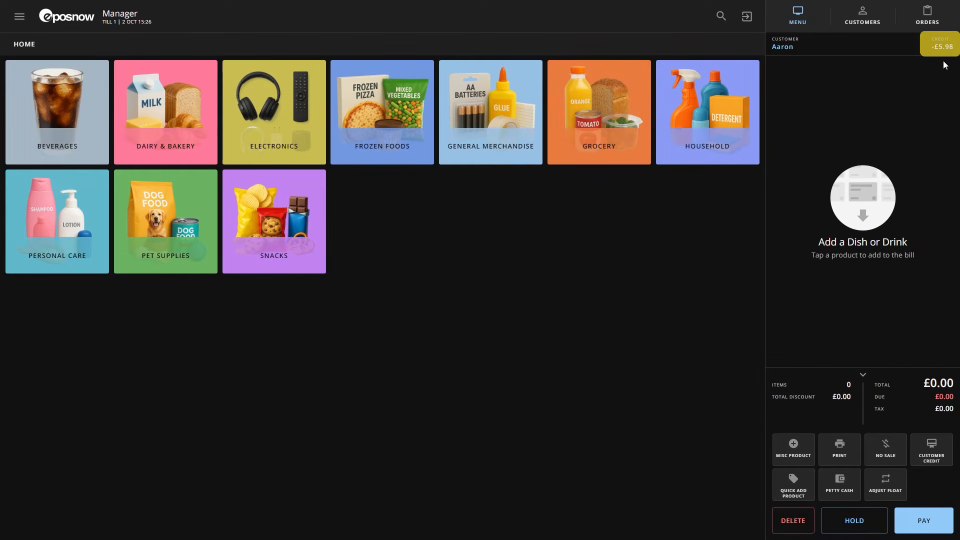
click(937, 454)
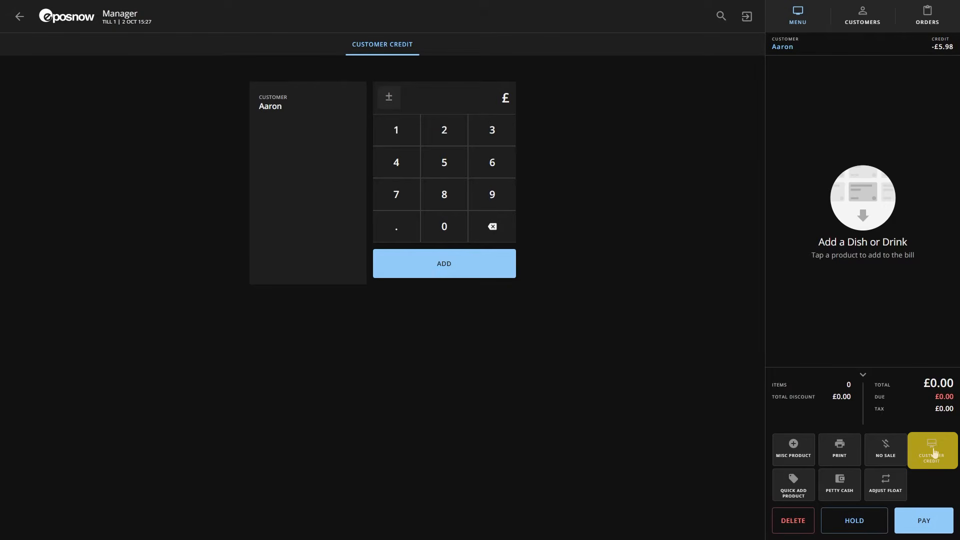
click(457, 165)
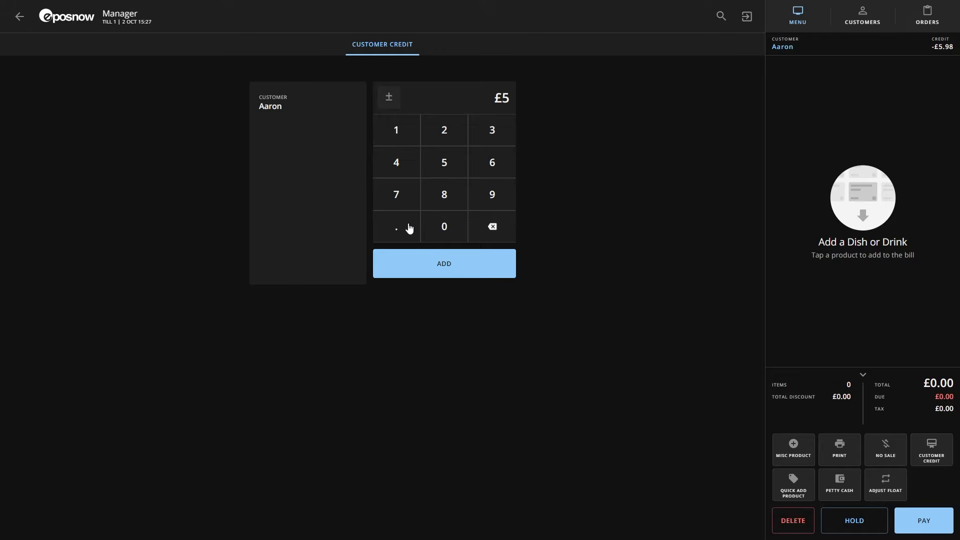
click(406, 227)
click(494, 194)
click(458, 195)
click(480, 265)
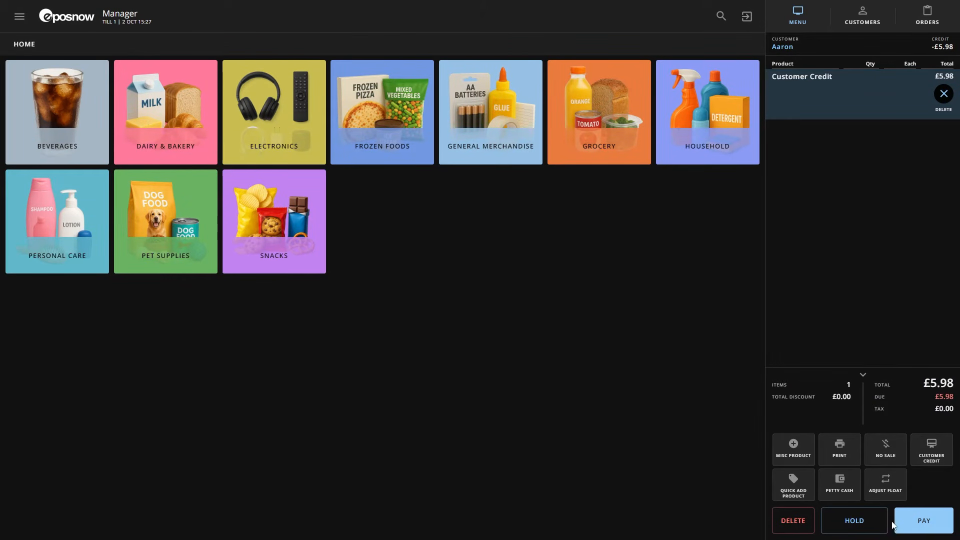
Step: Pay the £5.98 customer credit in cash and print the receipt
click(916, 527)
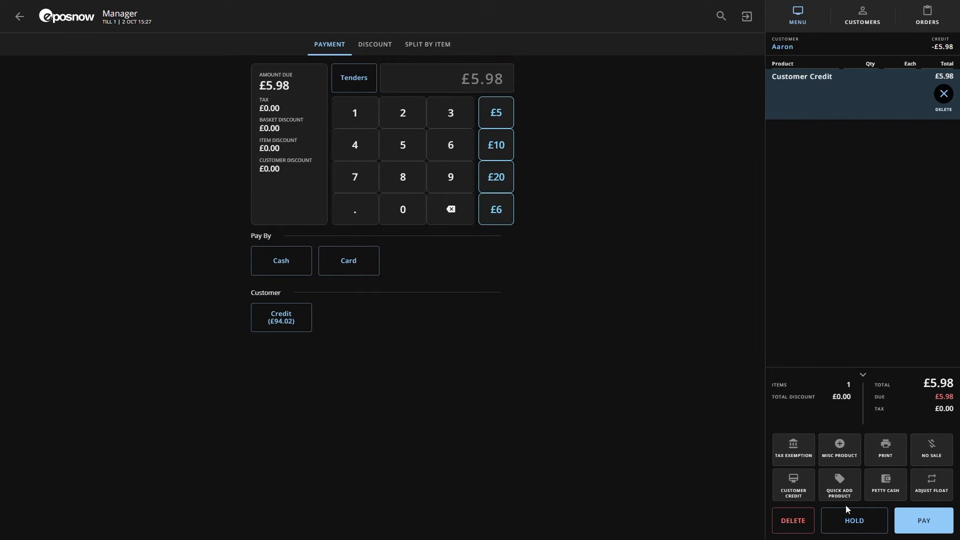
click(278, 269)
click(383, 259)
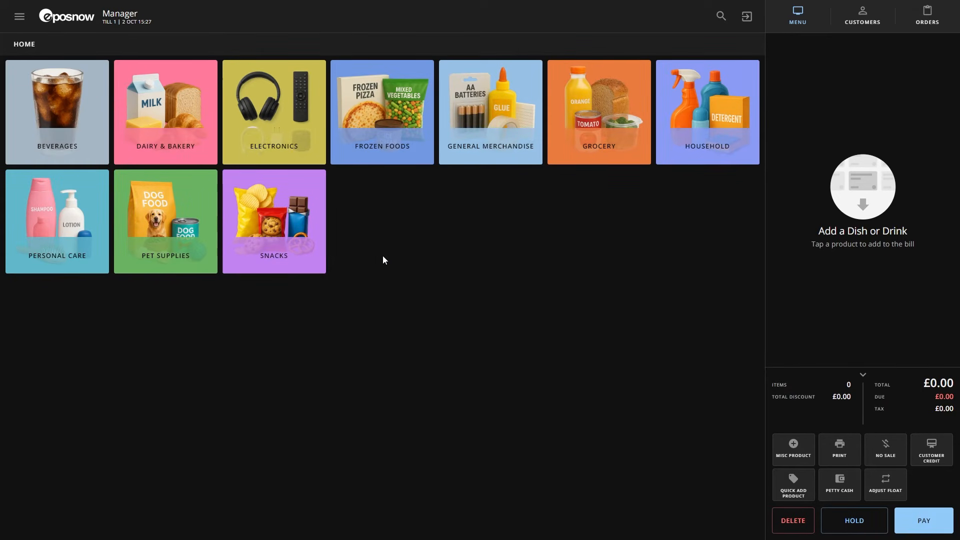
Step: Add £10 of customer credit to the bill and assign it to a blank customer
click(925, 464)
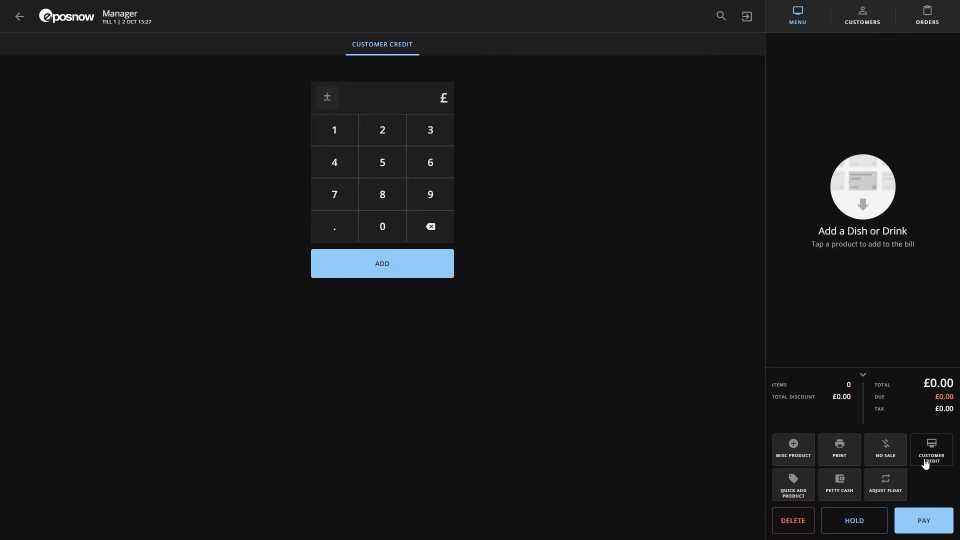
click(335, 139)
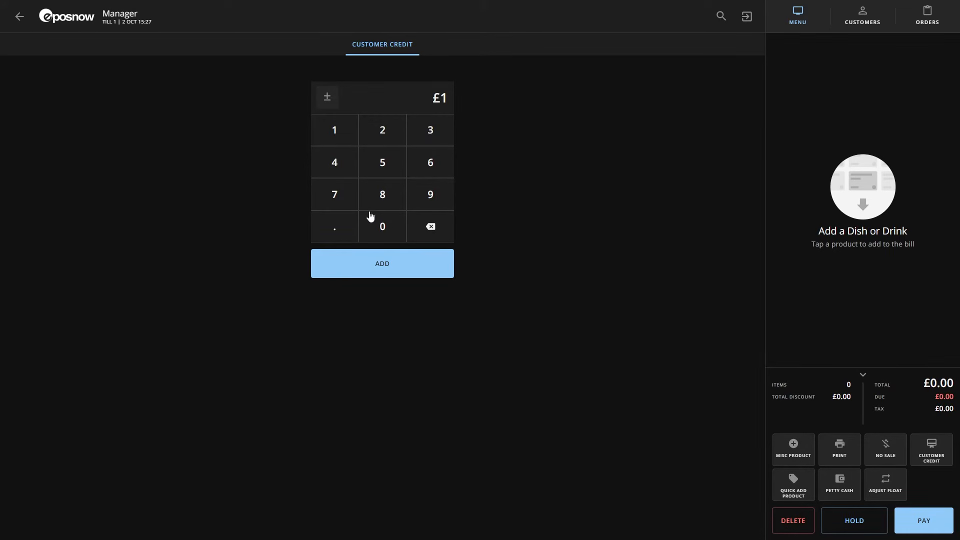
click(380, 230)
click(403, 270)
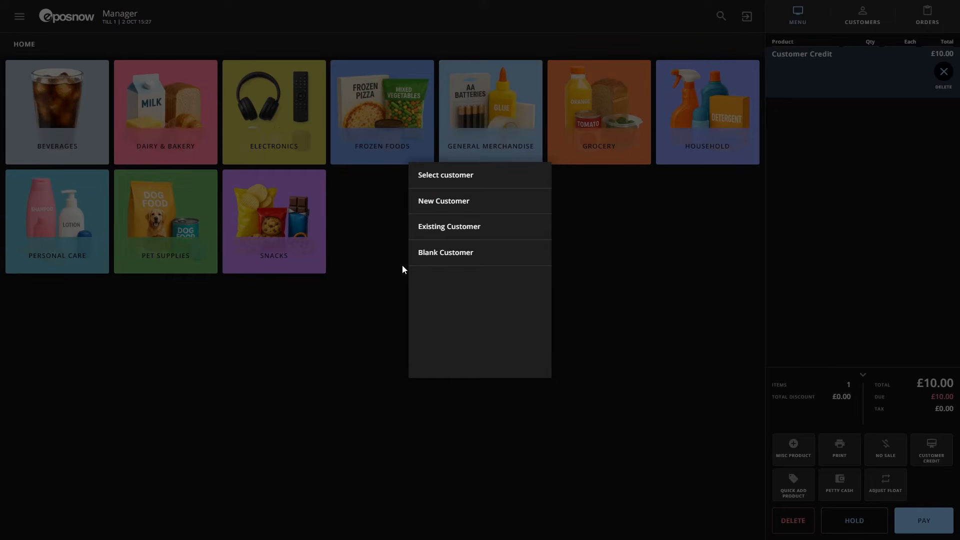
click(505, 204)
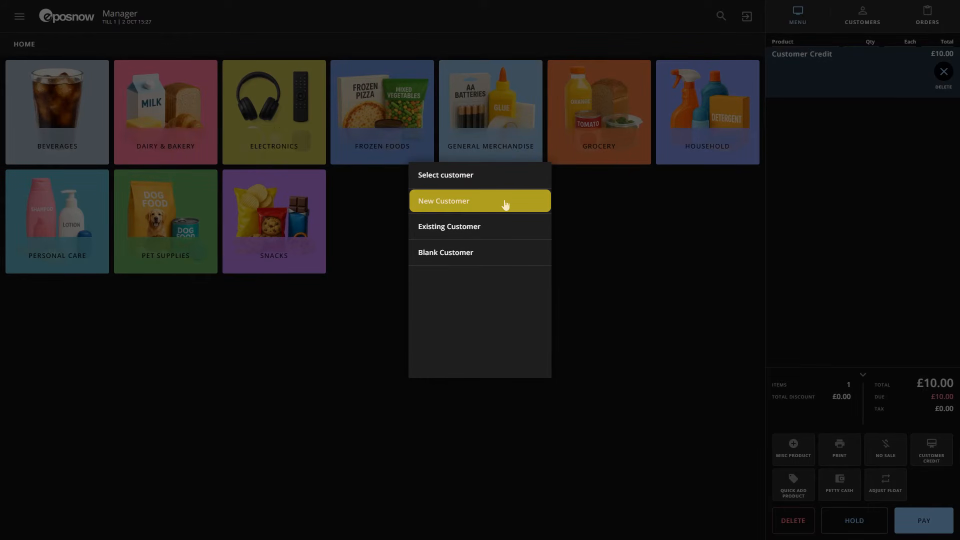
click(504, 228)
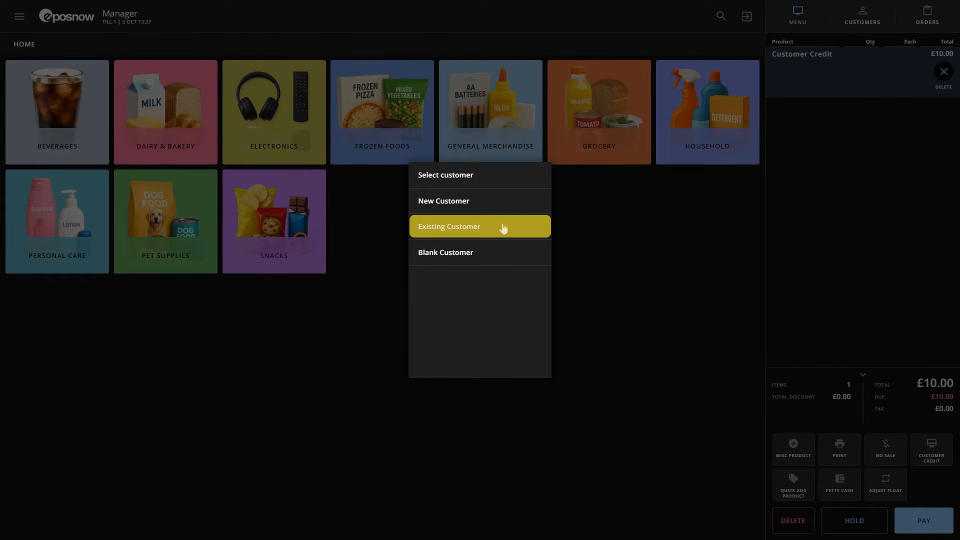
click(496, 255)
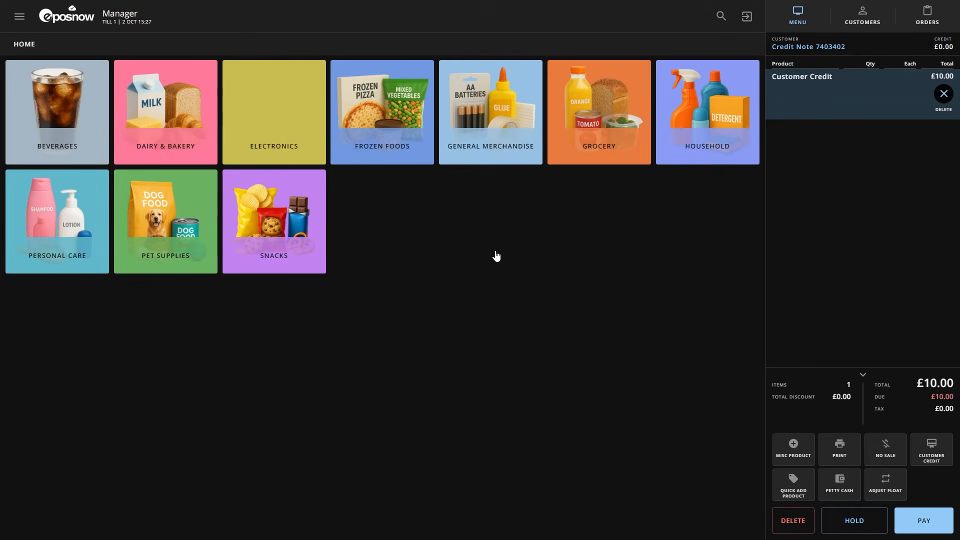
Step: Pay the blank customer's £10 credit in cash and print the receipt
click(924, 522)
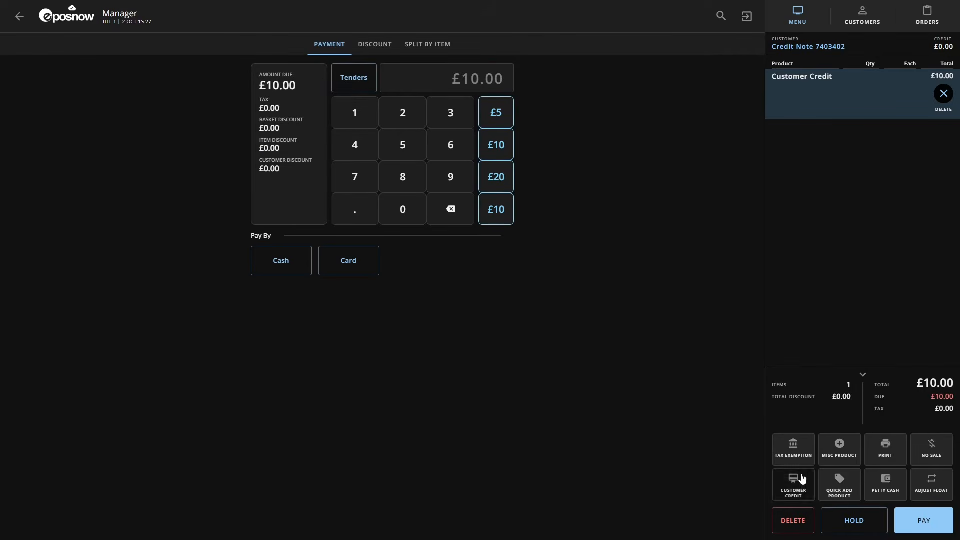
click(294, 261)
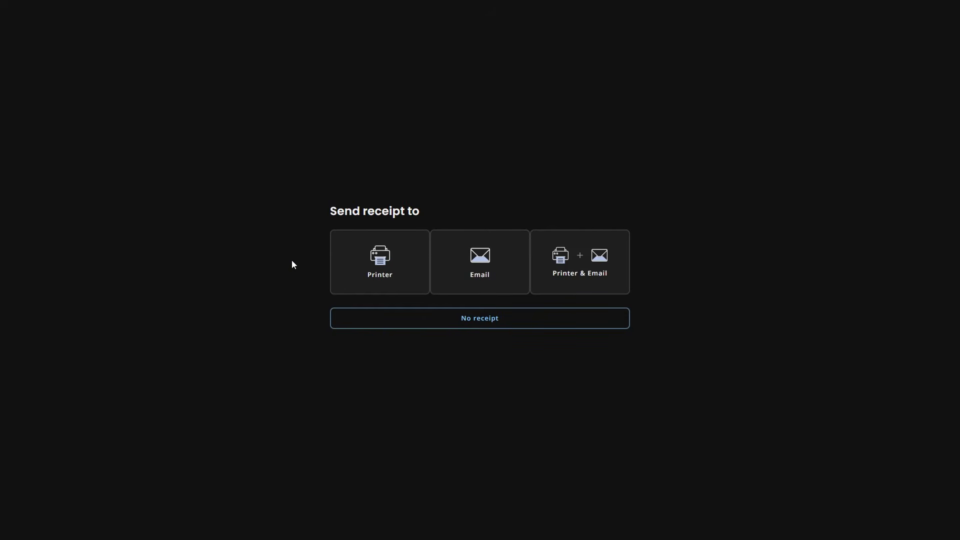
click(364, 262)
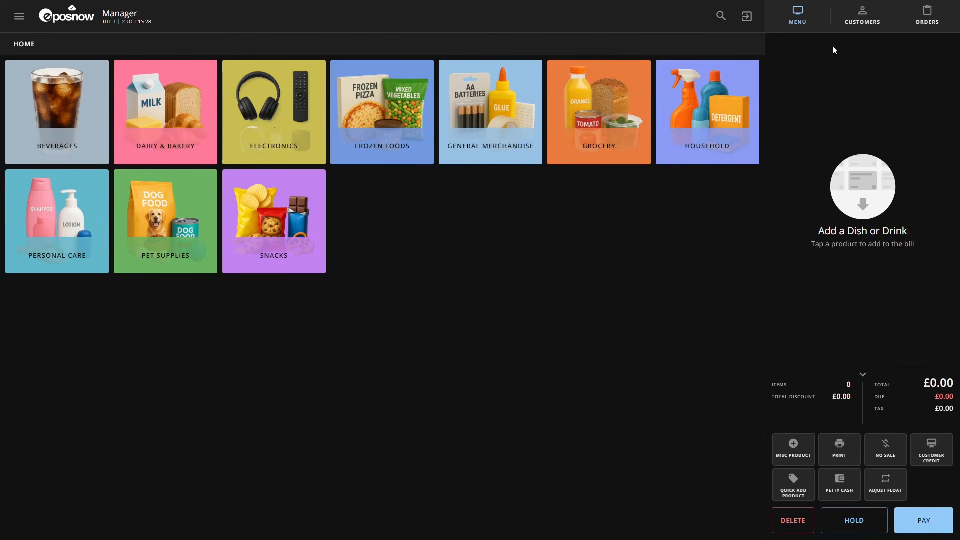
Step: Select the credit note customer for a new transaction and add two Light Bulb LED items from Household to the bill
click(862, 18)
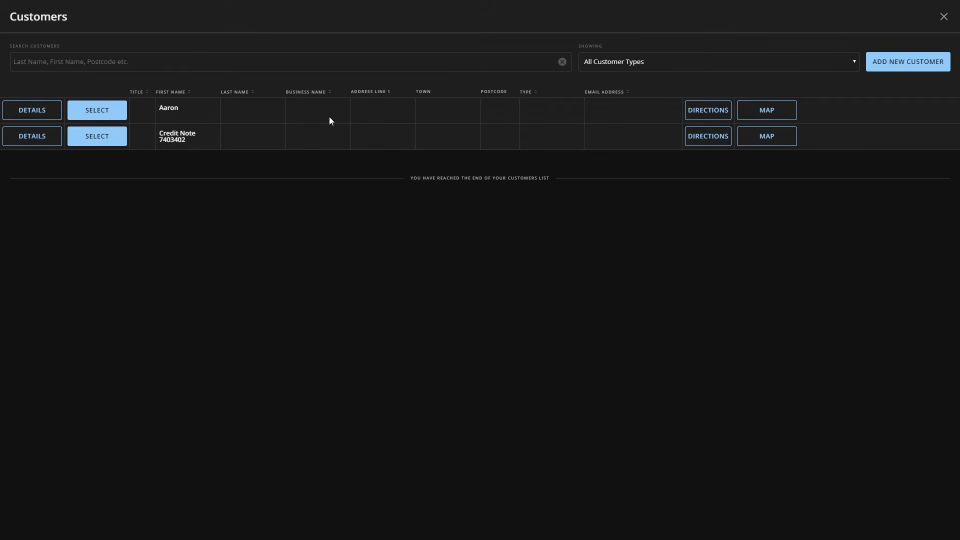
click(97, 136)
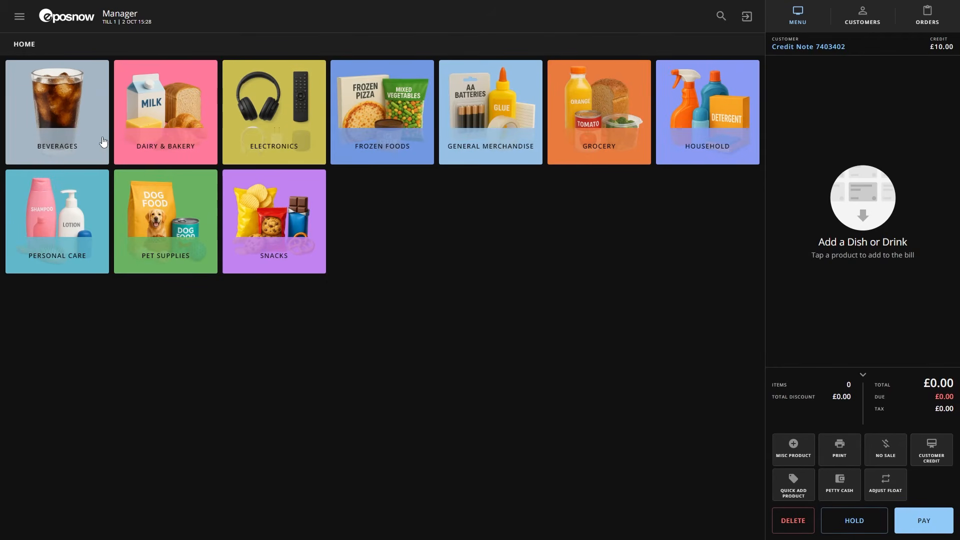
click(686, 135)
click(392, 101)
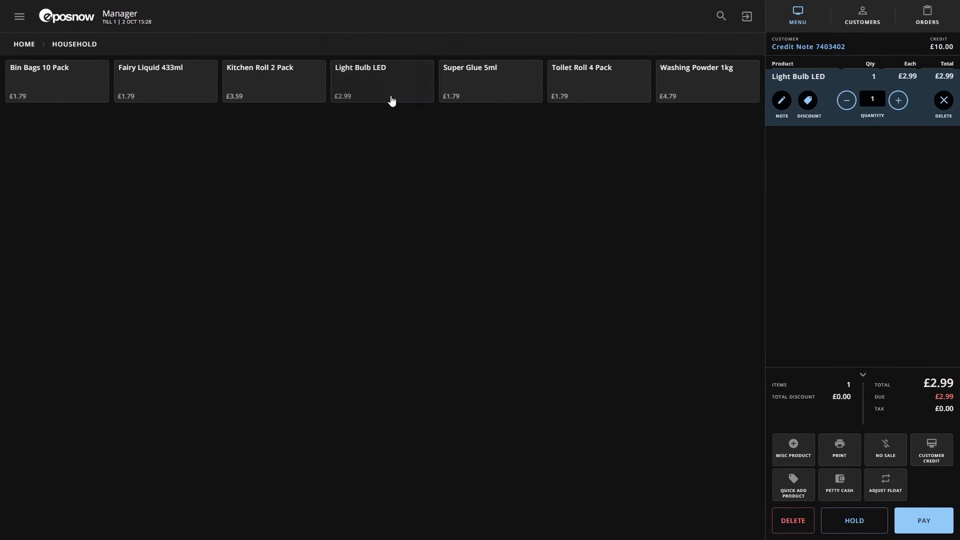
click(392, 101)
Step: Pay the bill with the credit note customer's available credit and print the receipt
click(902, 521)
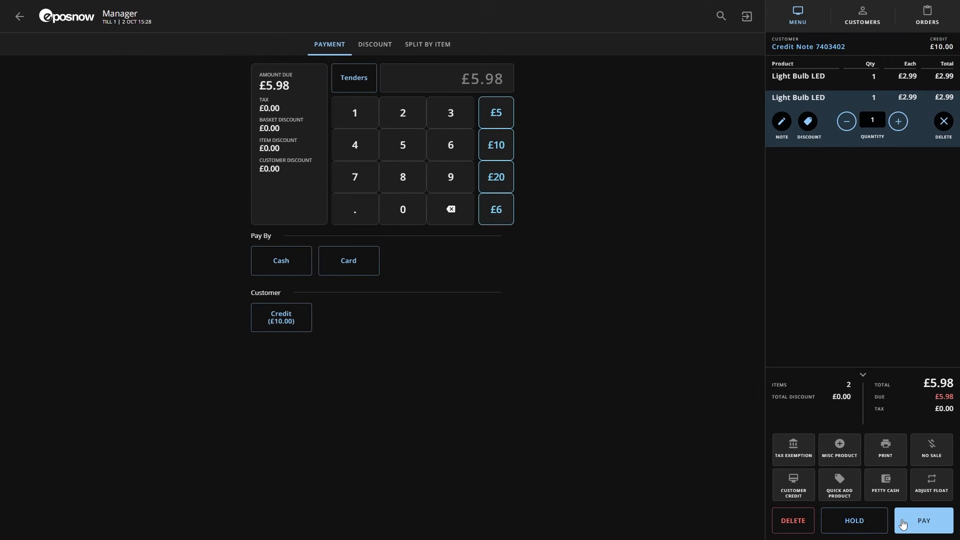
click(291, 329)
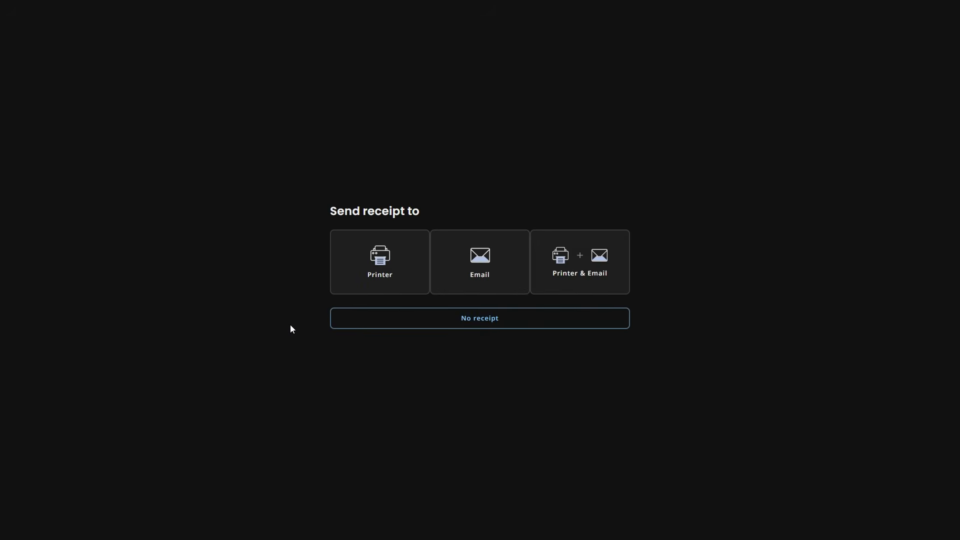
click(366, 281)
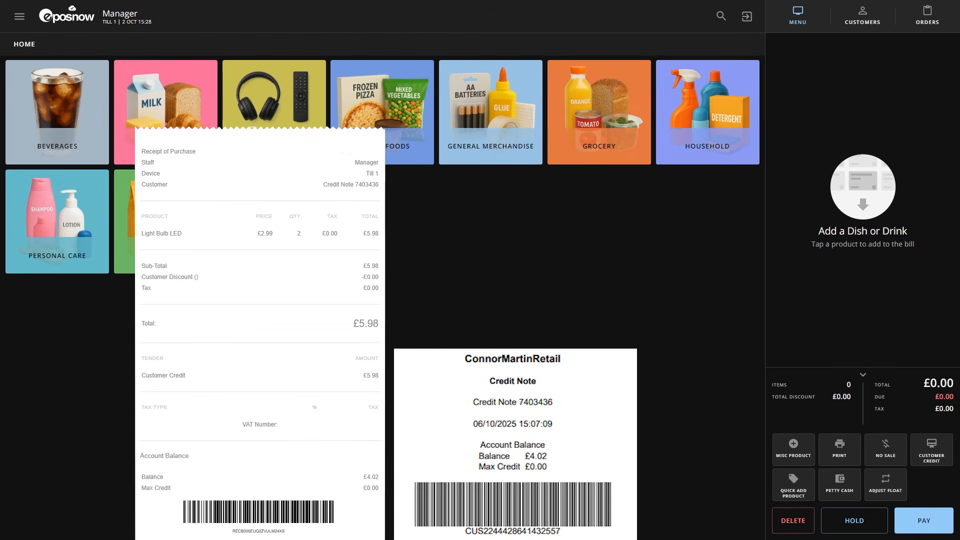
Step: Switch from the till to the Back Office and open the Customer Search page
click(19, 16)
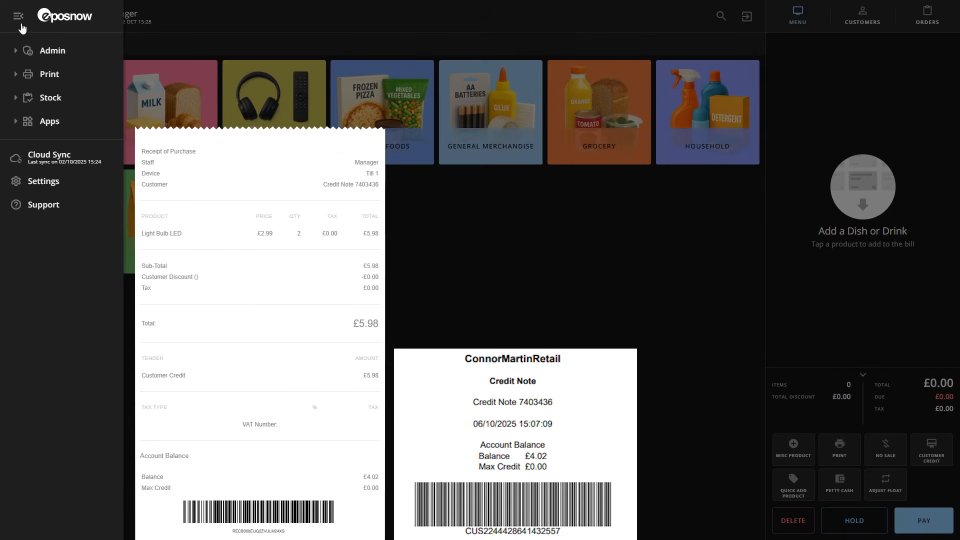
click(52, 51)
click(45, 95)
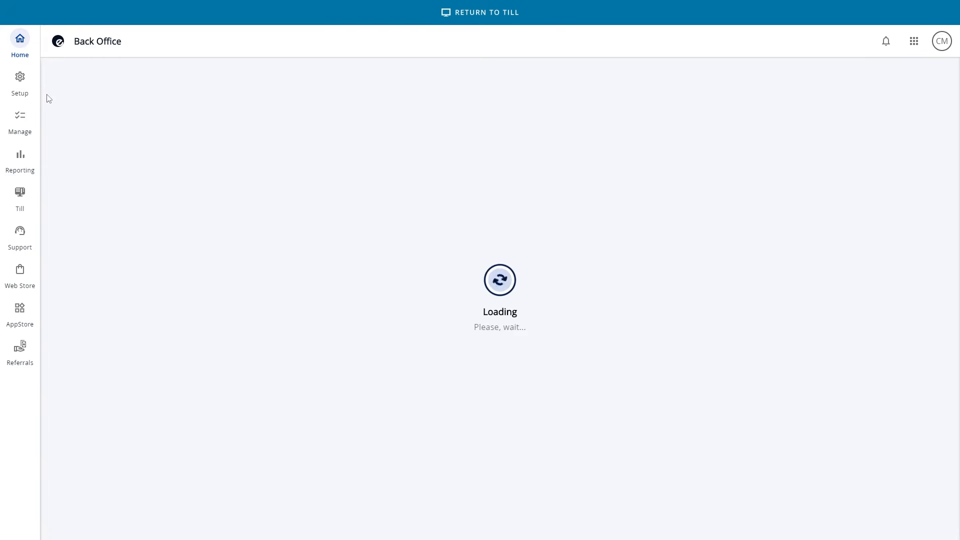
click(20, 116)
scroll(87, 355, down, 3)
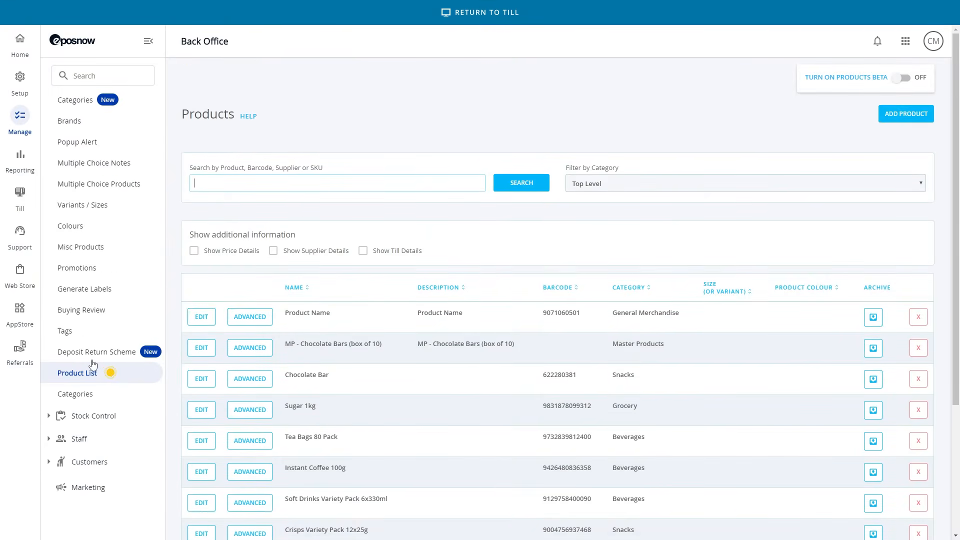
click(90, 461)
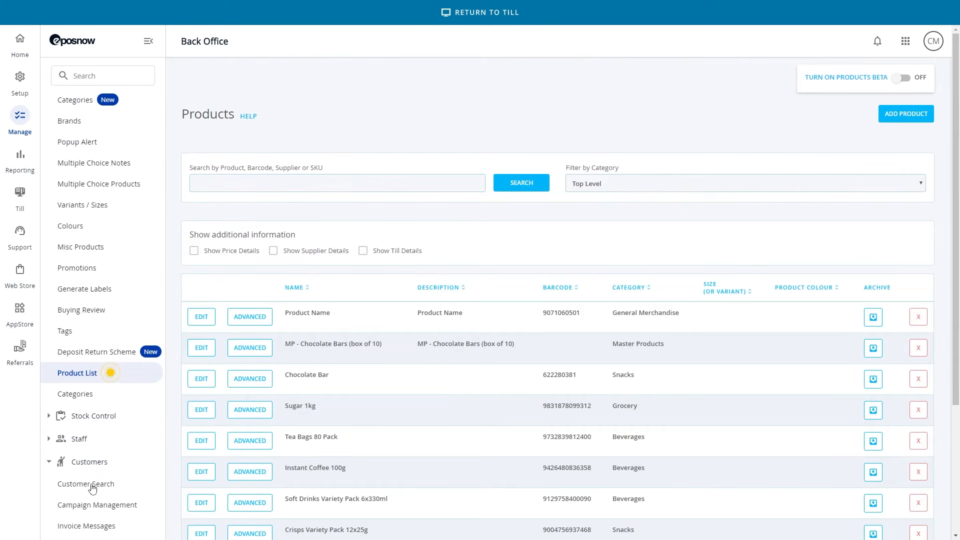
click(90, 485)
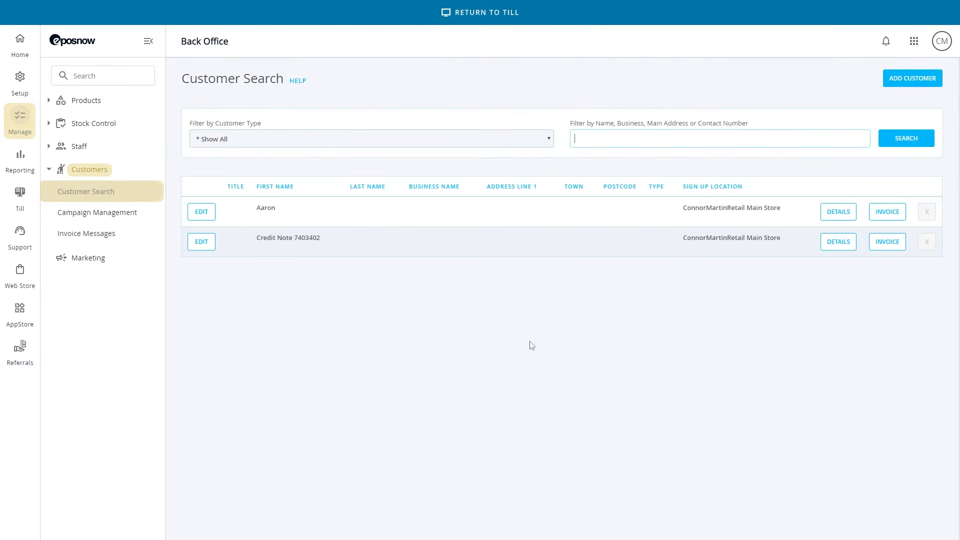
Step: Open the first listed customer's invoice, include all transactions, and review the purchased items, tender history, credit history and account details
click(876, 219)
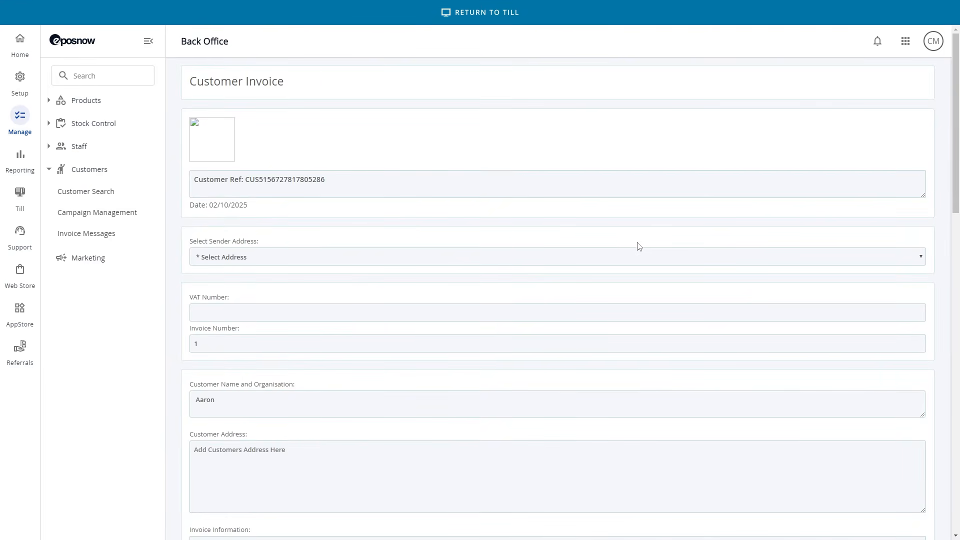
scroll(613, 244, down, 6)
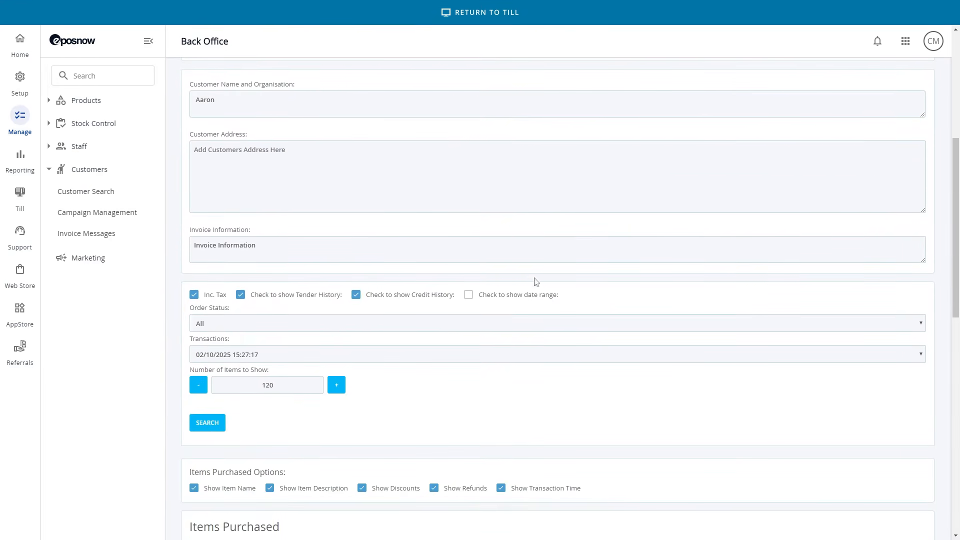
click(368, 352)
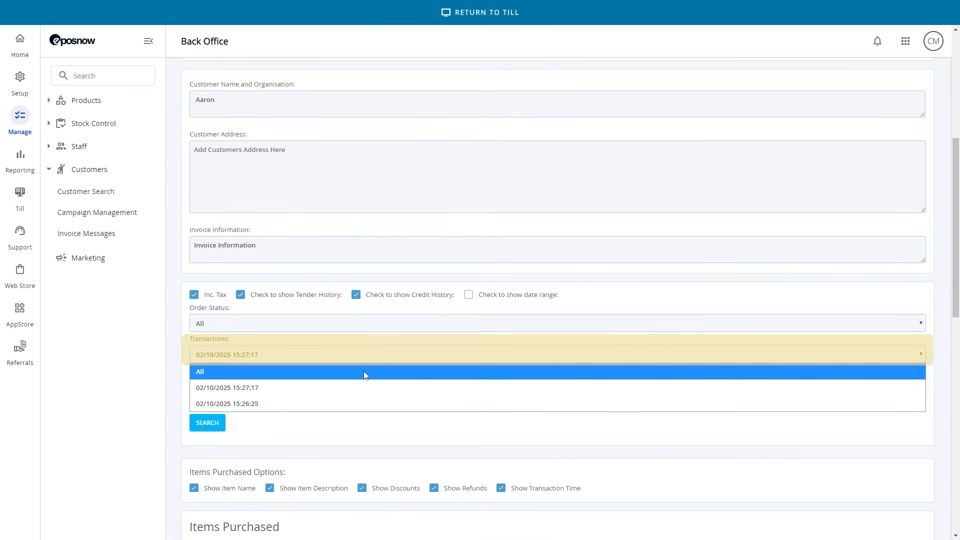
click(363, 371)
scroll(437, 368, down, 1)
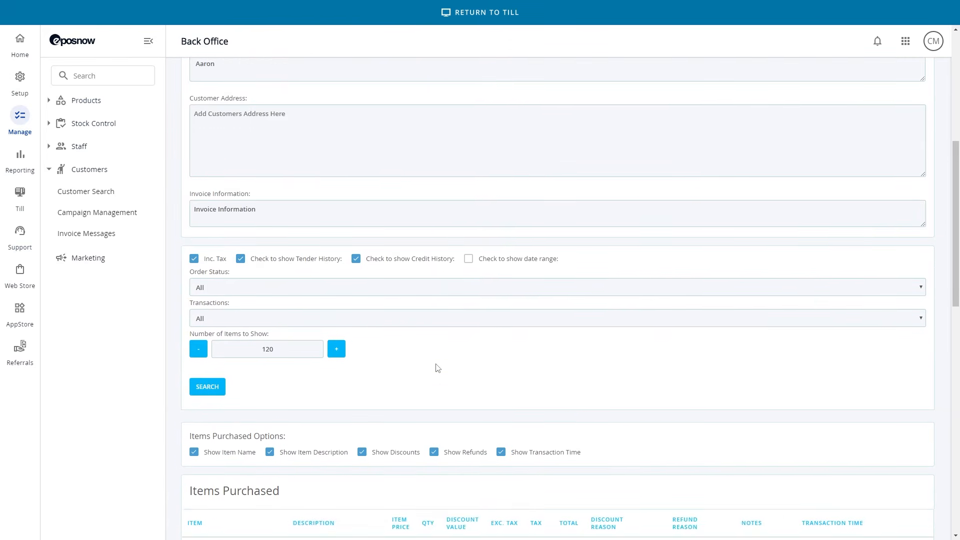
scroll(437, 368, down, 4)
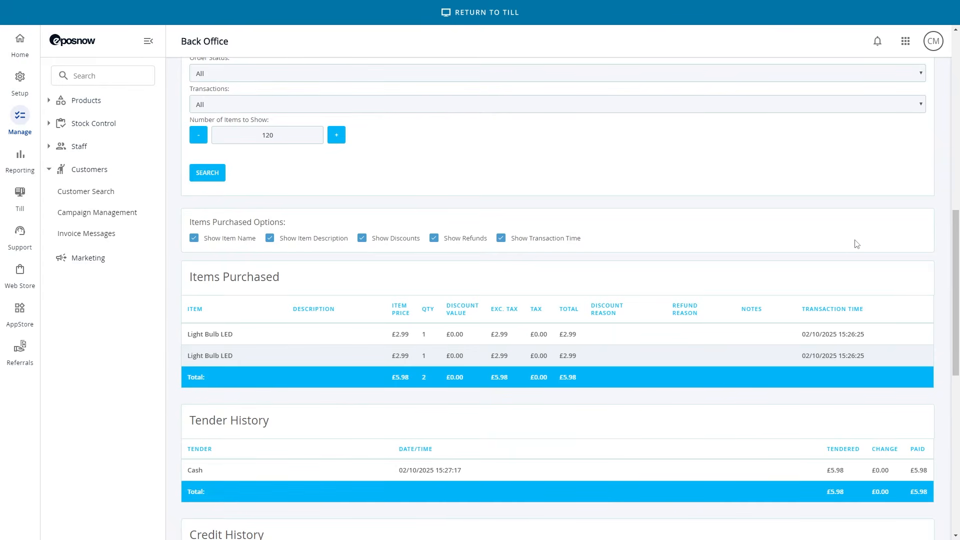
scroll(931, 217, down, 2)
scroll(931, 217, down, 8)
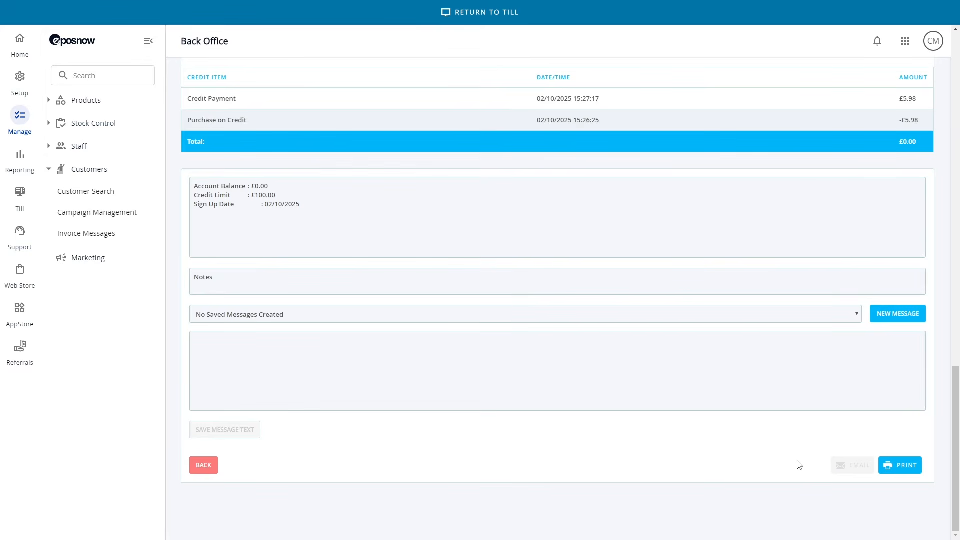
Step: Run the Customer Report for all statuses, customer types and locations, and examine the balance, credit and spend columns
click(20, 167)
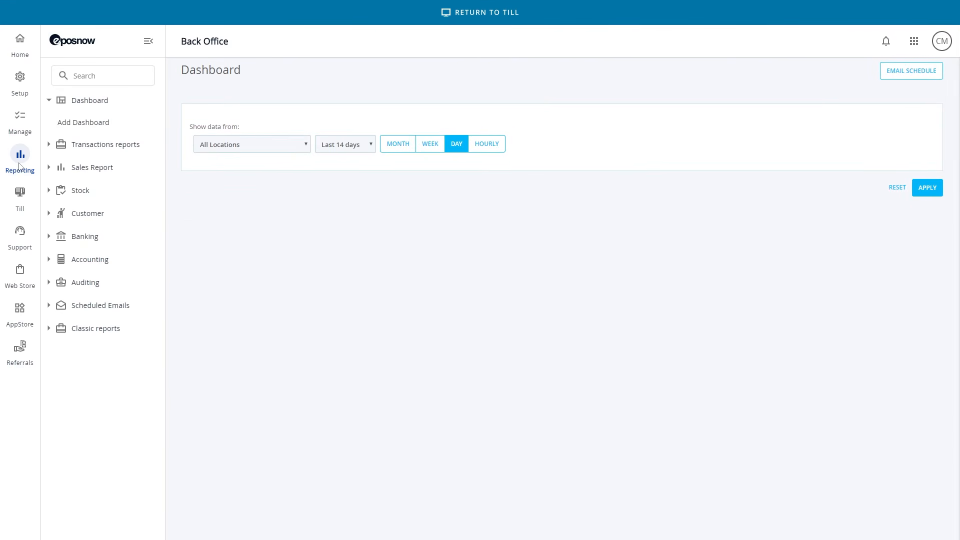
click(106, 223)
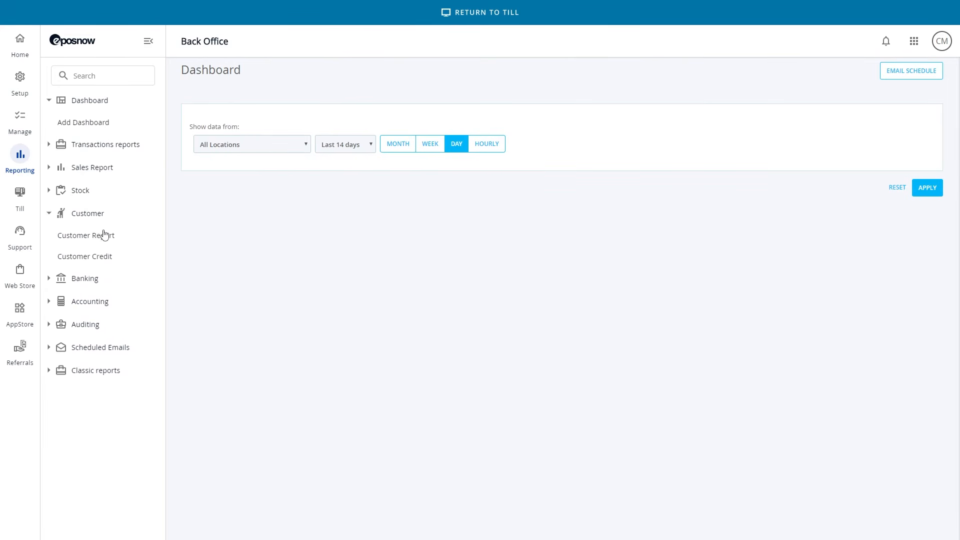
click(101, 236)
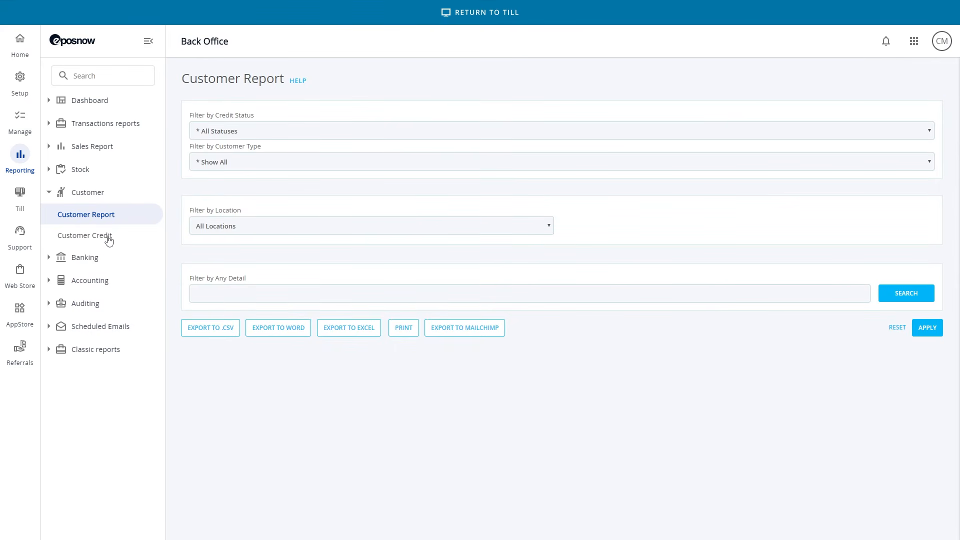
click(922, 332)
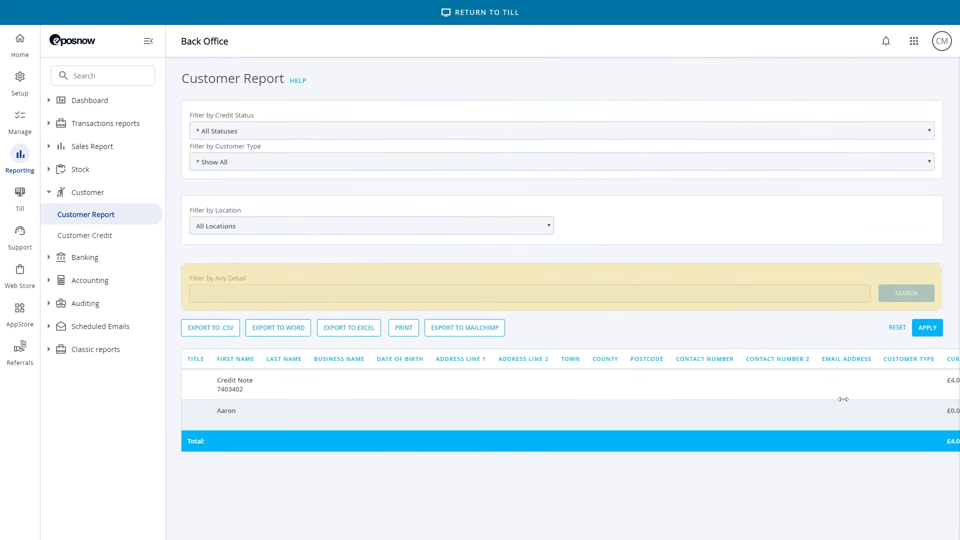
drag(835, 398, 335, 403)
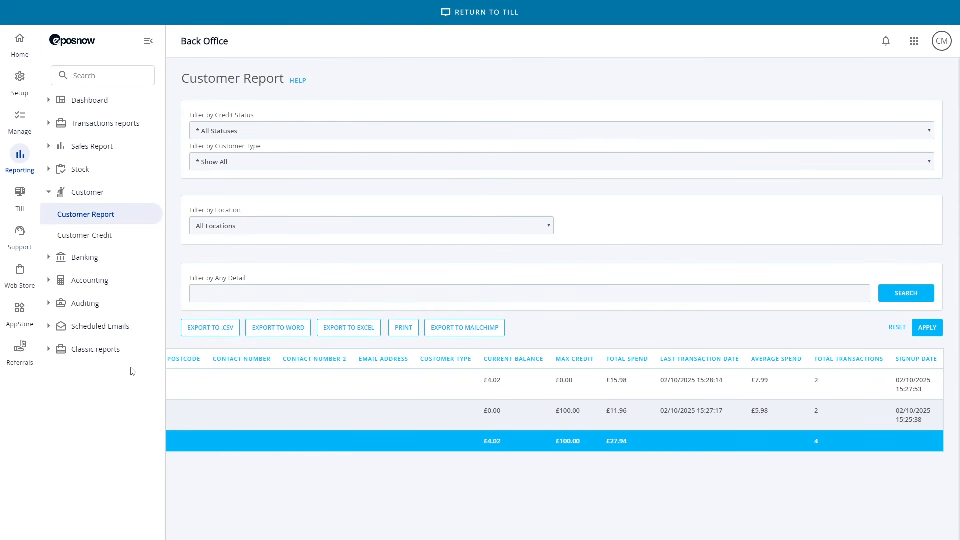
Step: Create a customer type named VIP with a 20% discount in the company's Customer Types setup and save it
click(19, 80)
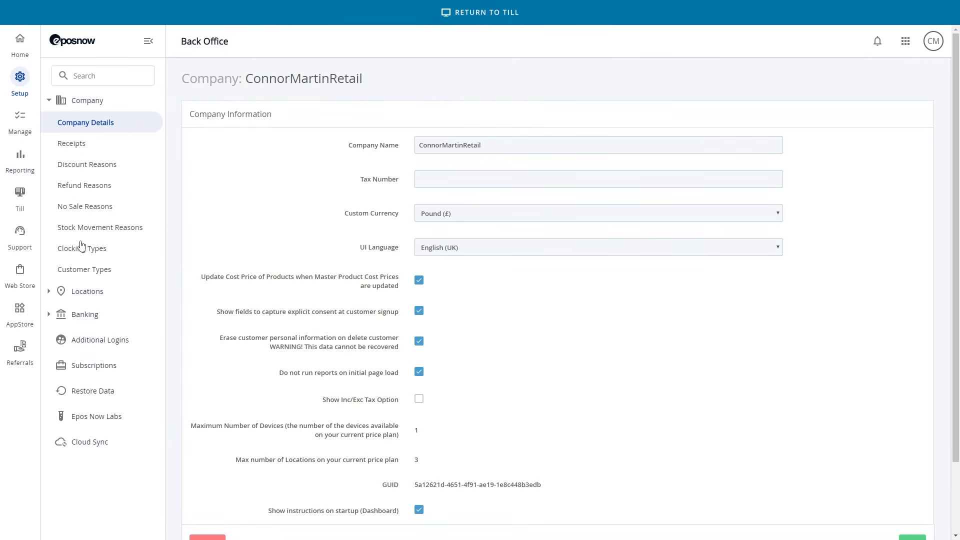
click(97, 275)
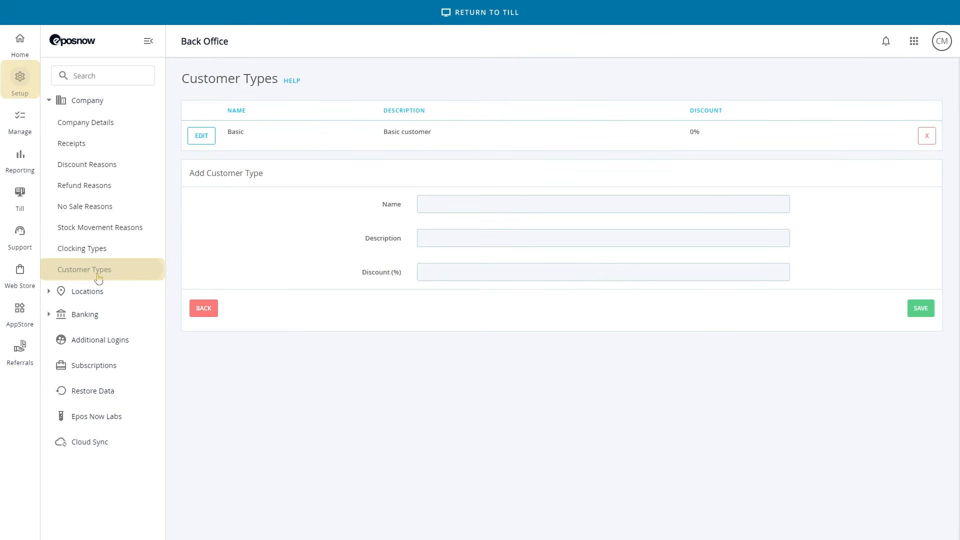
click(525, 204)
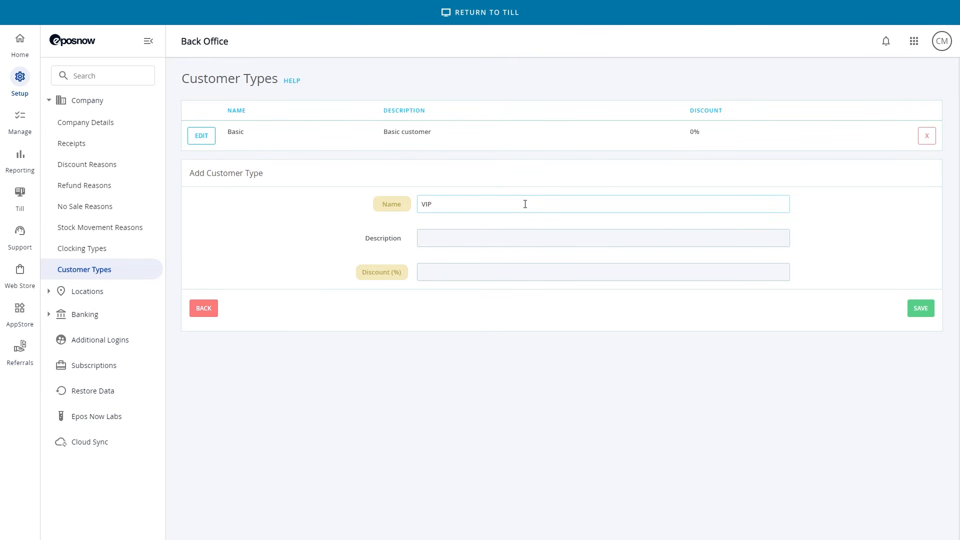
click(470, 275)
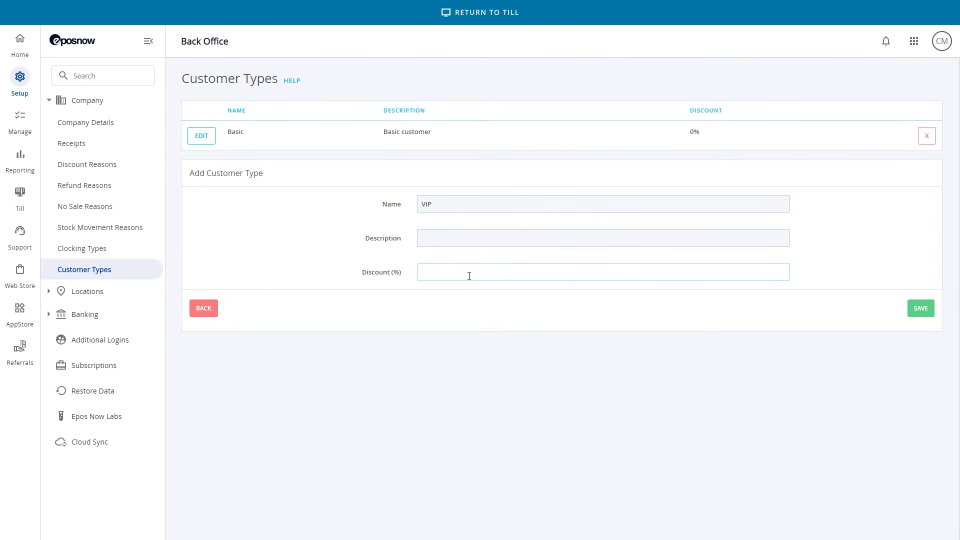
click(484, 297)
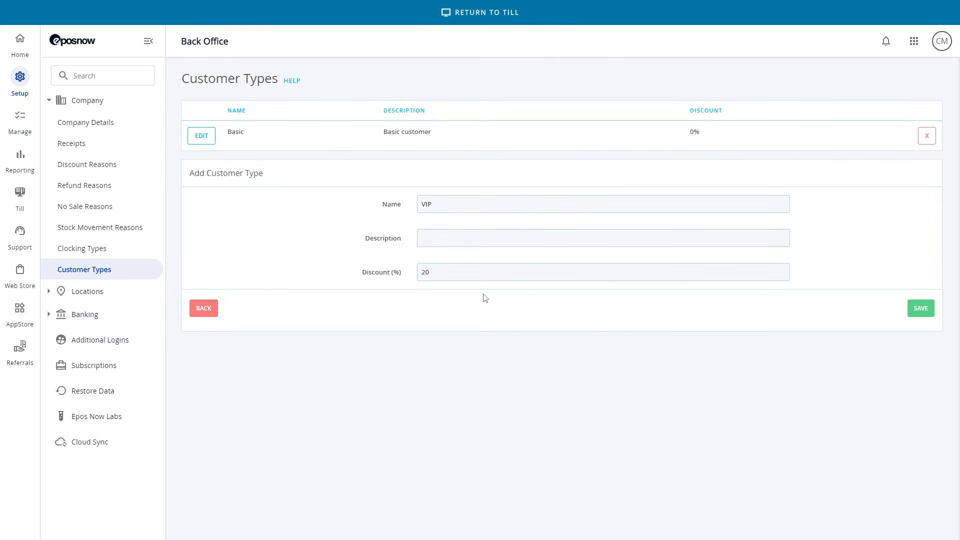
click(921, 314)
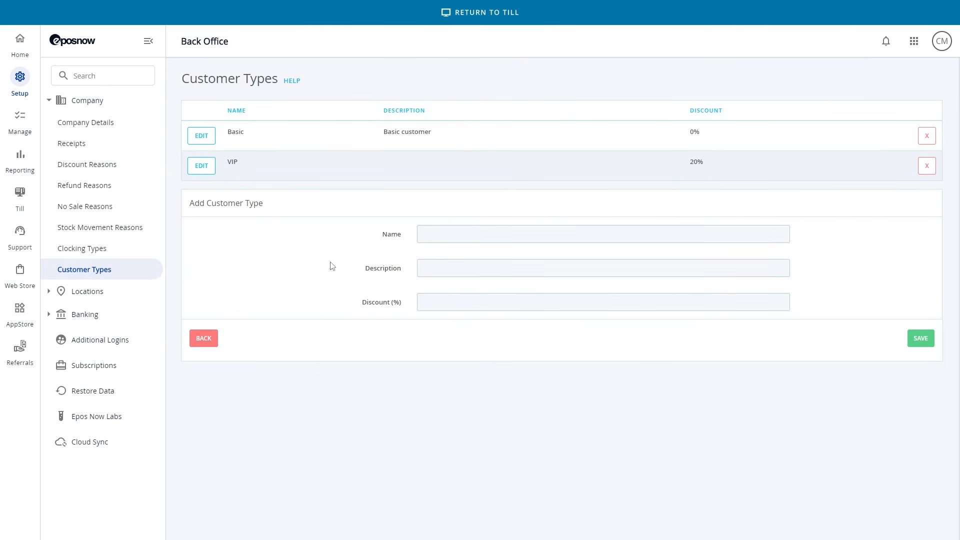
Step: Return to Customer Search and open the details of the first listed customer
click(13, 123)
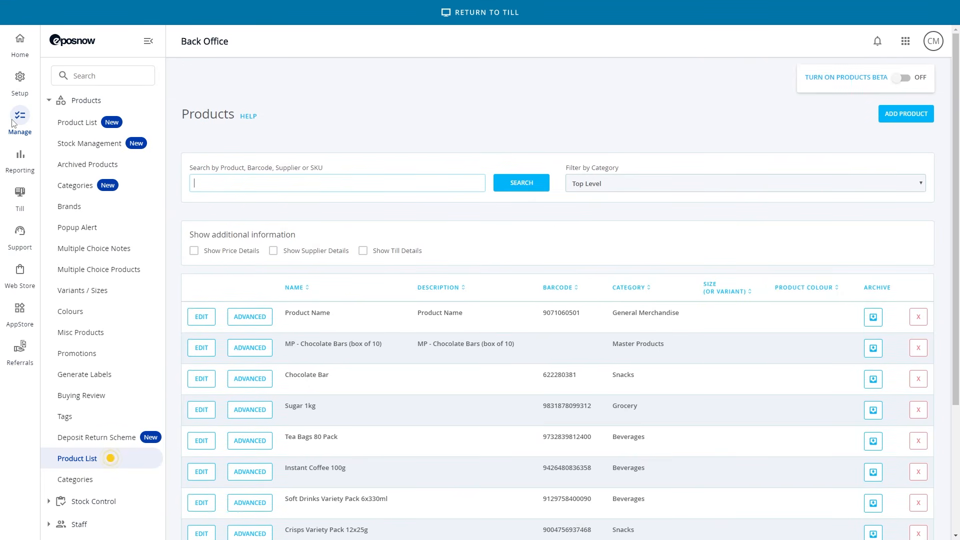
scroll(114, 232, down, 2)
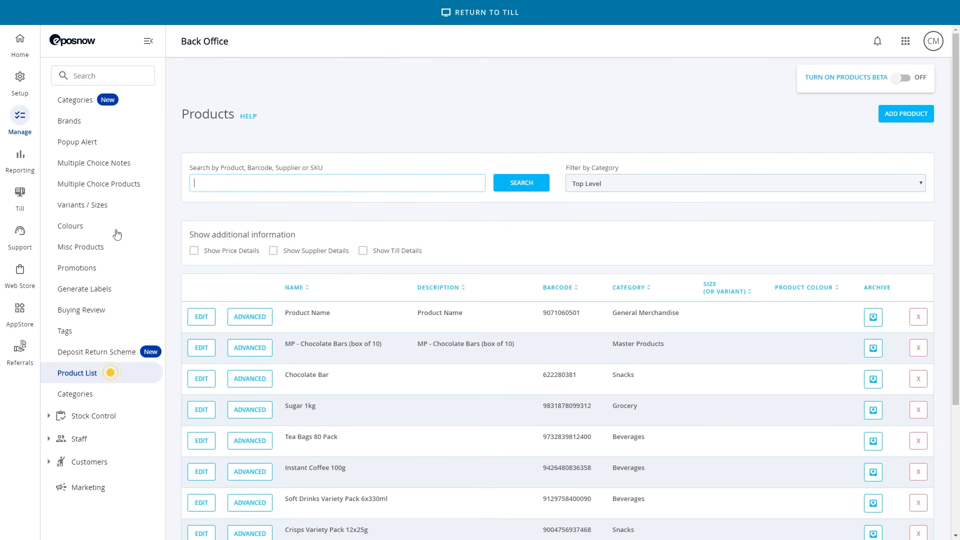
click(94, 464)
click(94, 486)
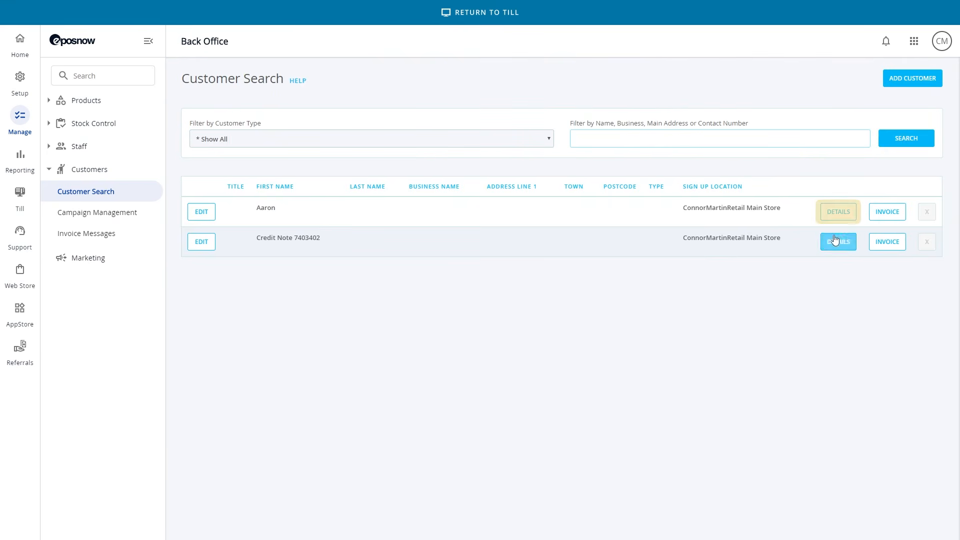
click(848, 218)
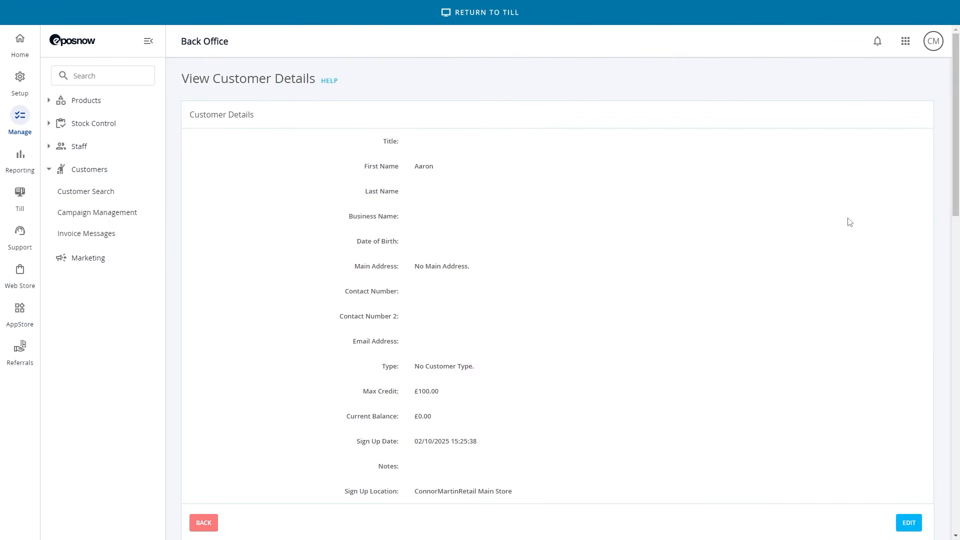
Step: Change the customer's type to VIP, save the details, and return to the till
click(918, 529)
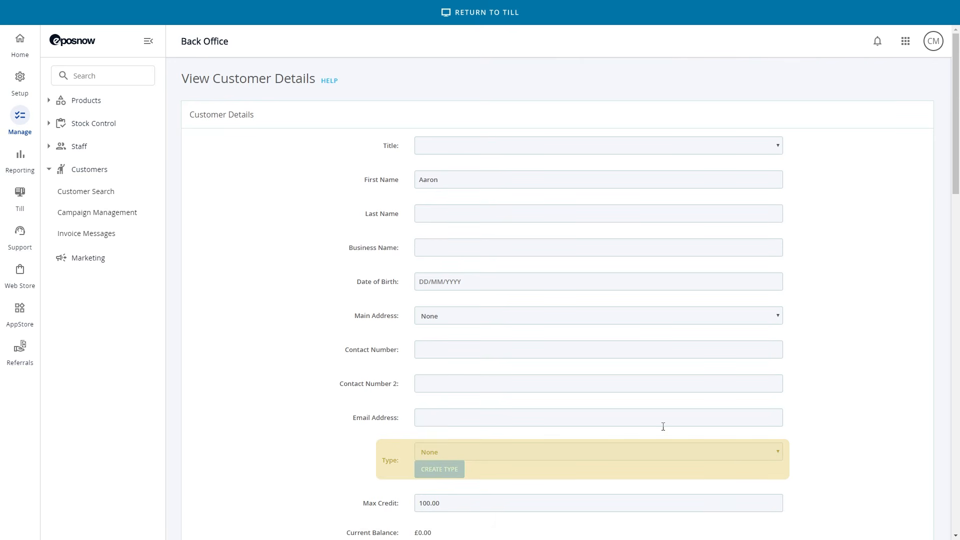
click(657, 455)
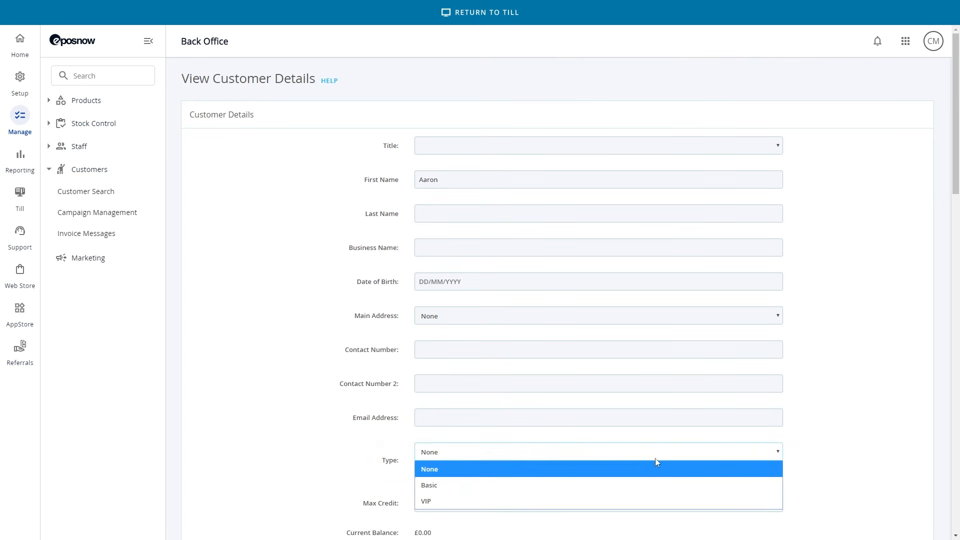
click(649, 502)
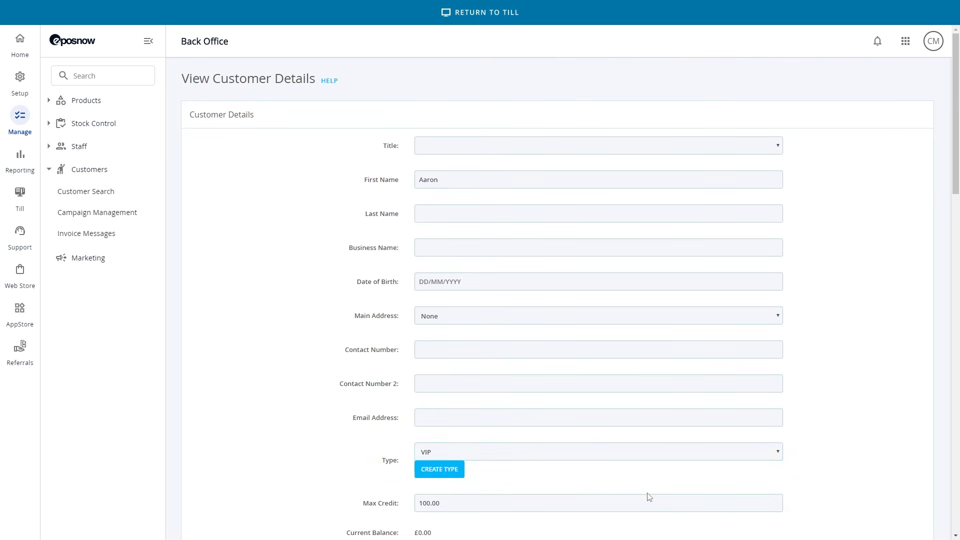
scroll(641, 482, down, 5)
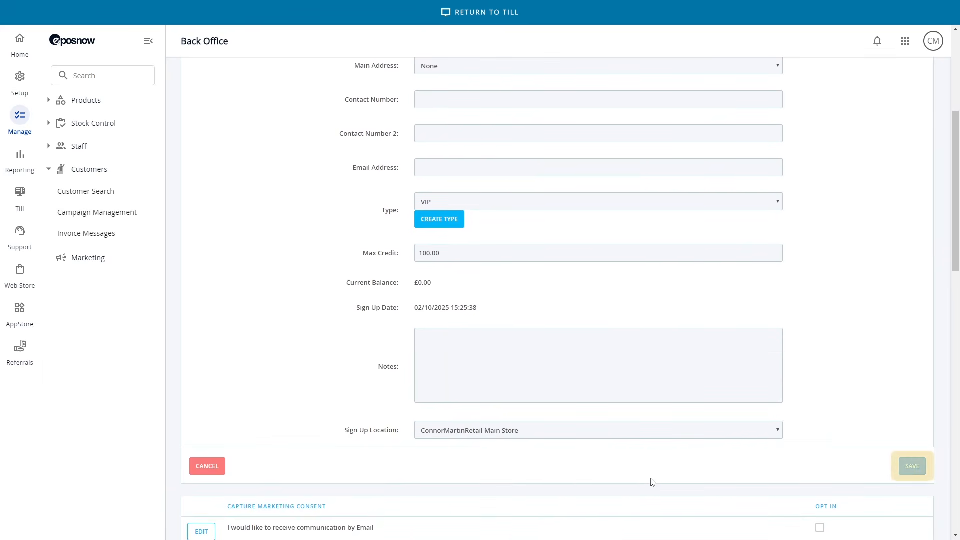
click(911, 466)
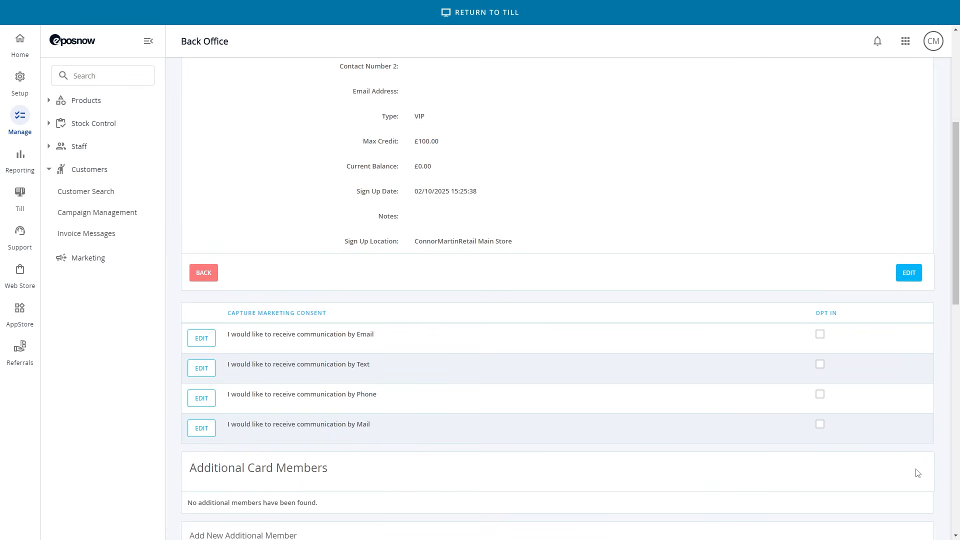
scroll(641, 307, up, 5)
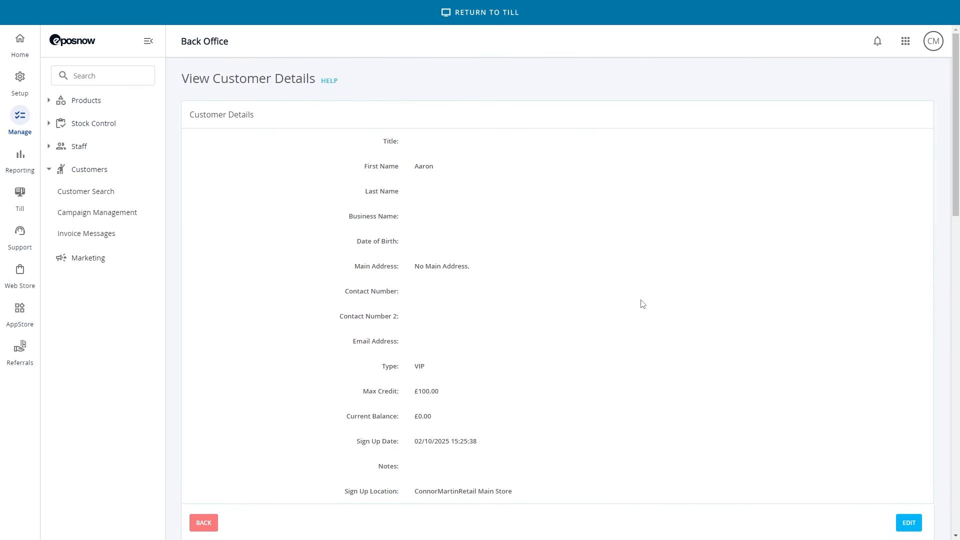
click(453, 20)
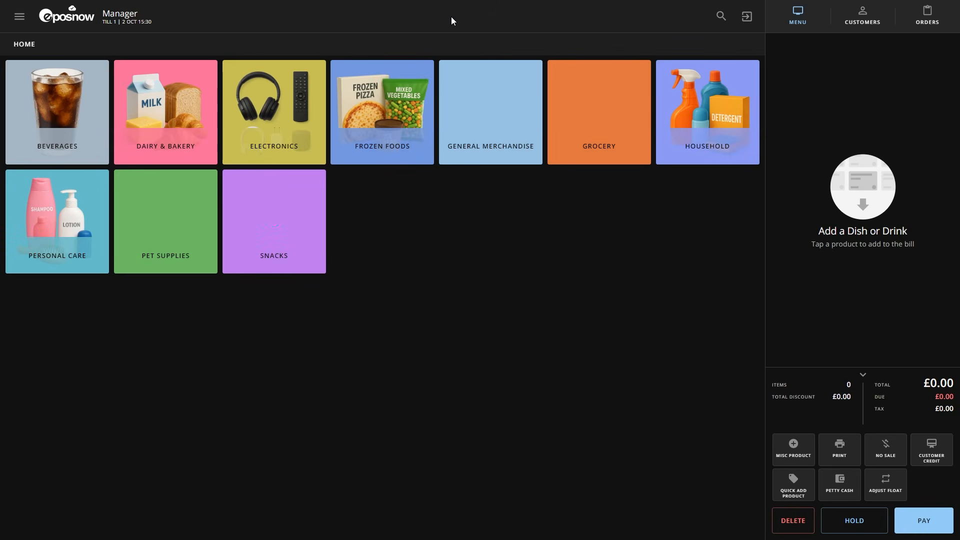